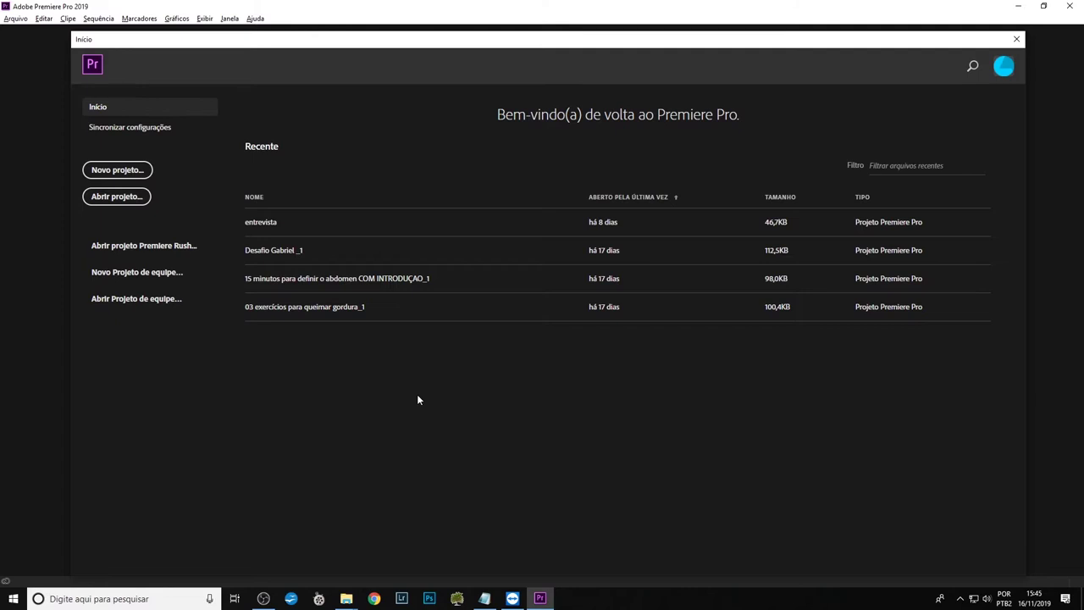
Step: Bring up the open File Explorer windows from the taskbar
left_click(349, 595)
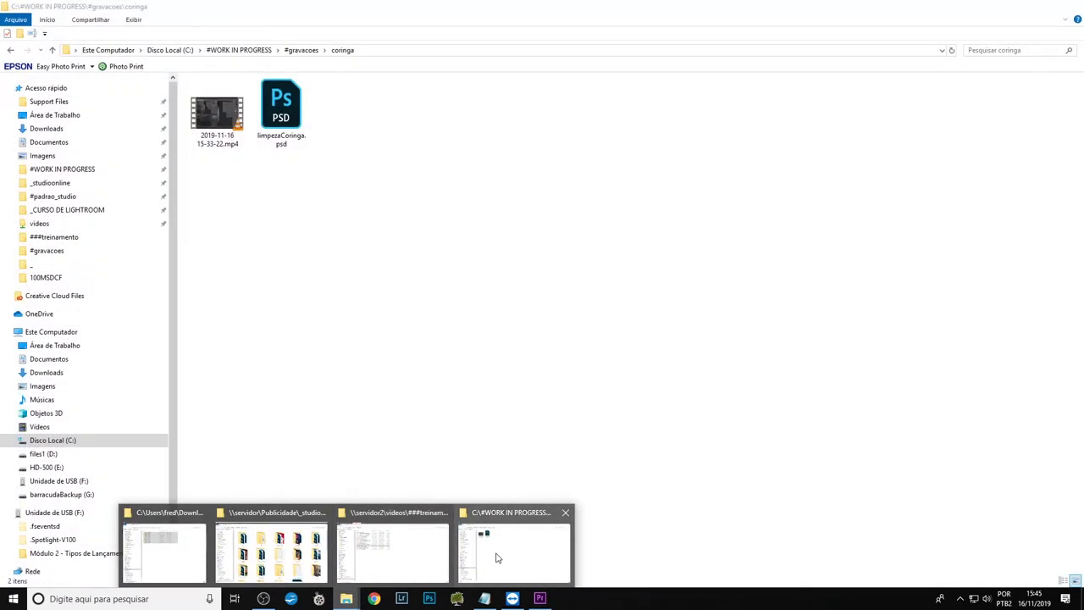
Step: In #gravacoes, prefix the coringa folder name with 'como limpar elementos -'
left_click(498, 557)
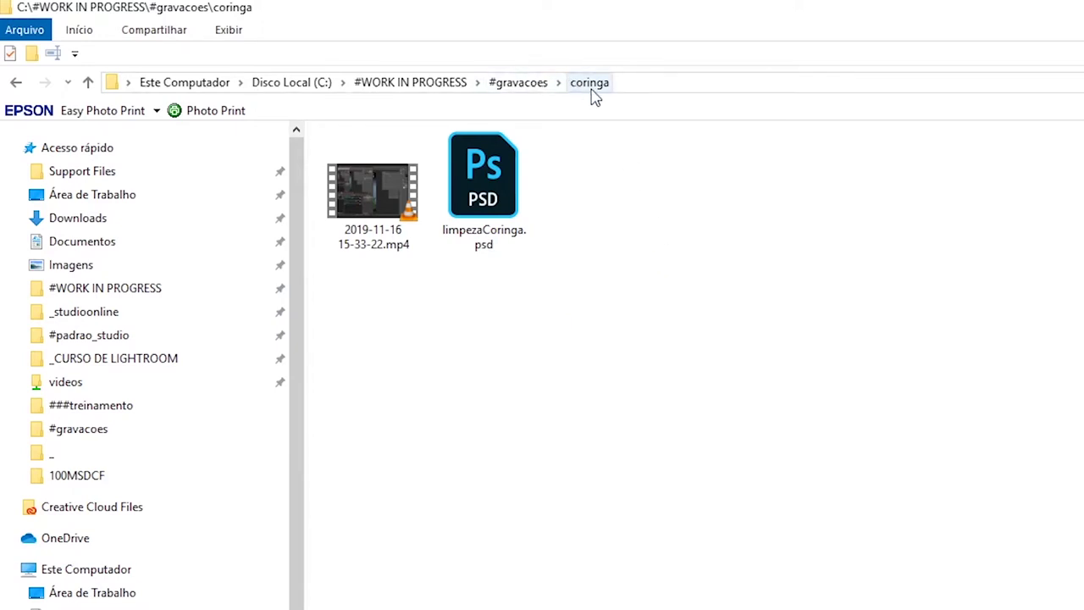
left_click(533, 85)
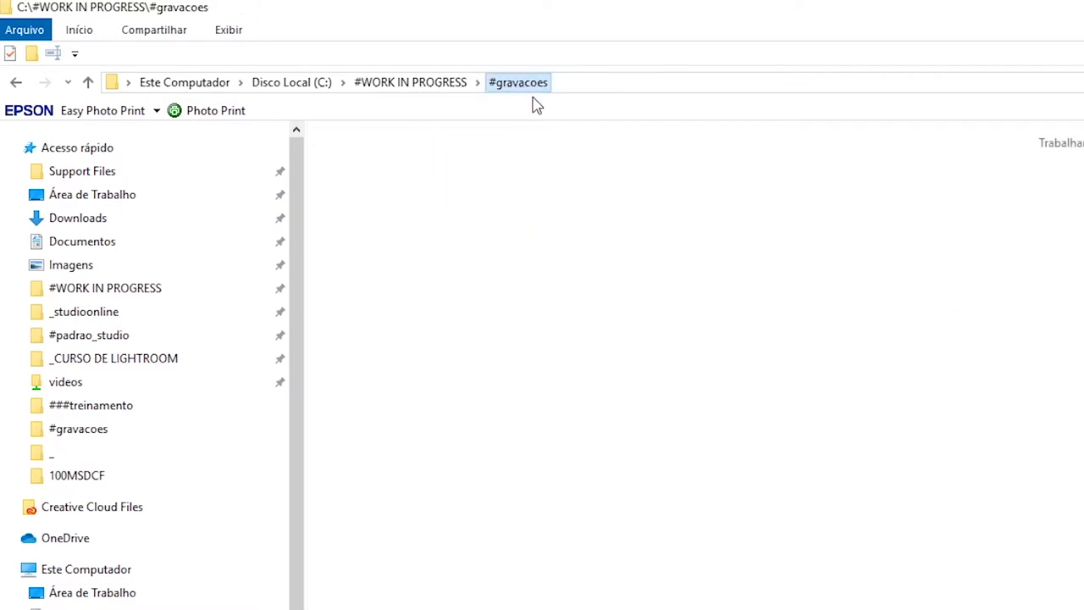
left_click(404, 222)
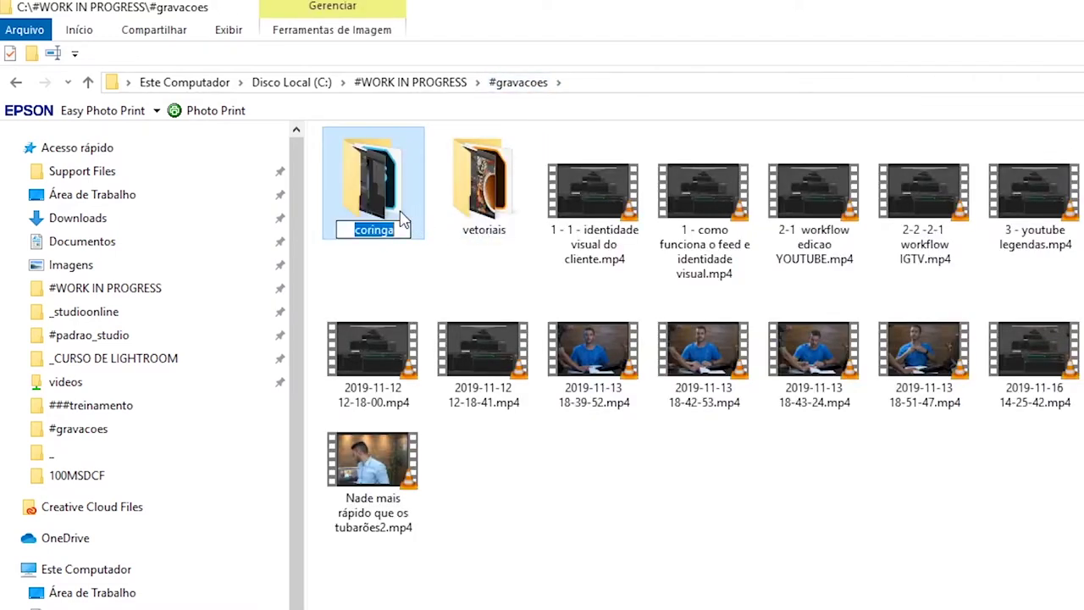
key("Home")
type("como limpar")
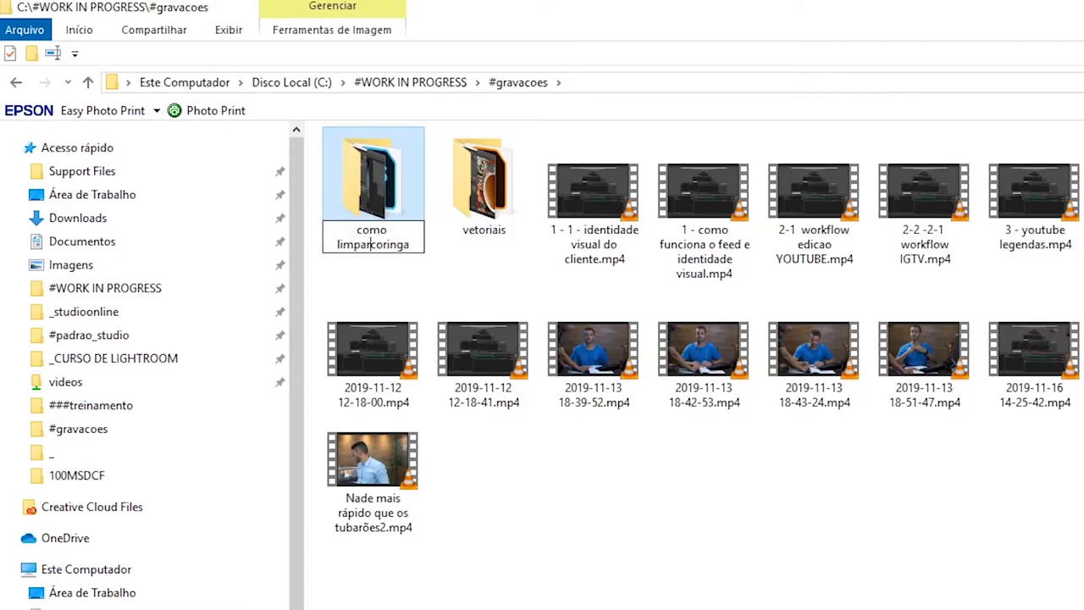
type(" elementos ")
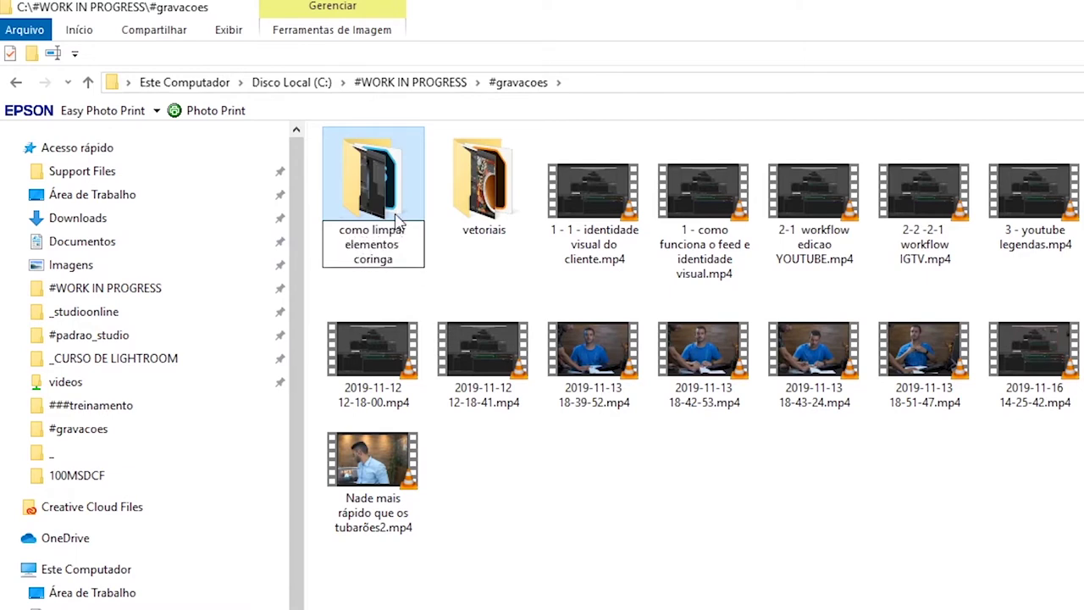
type("-")
key("Return")
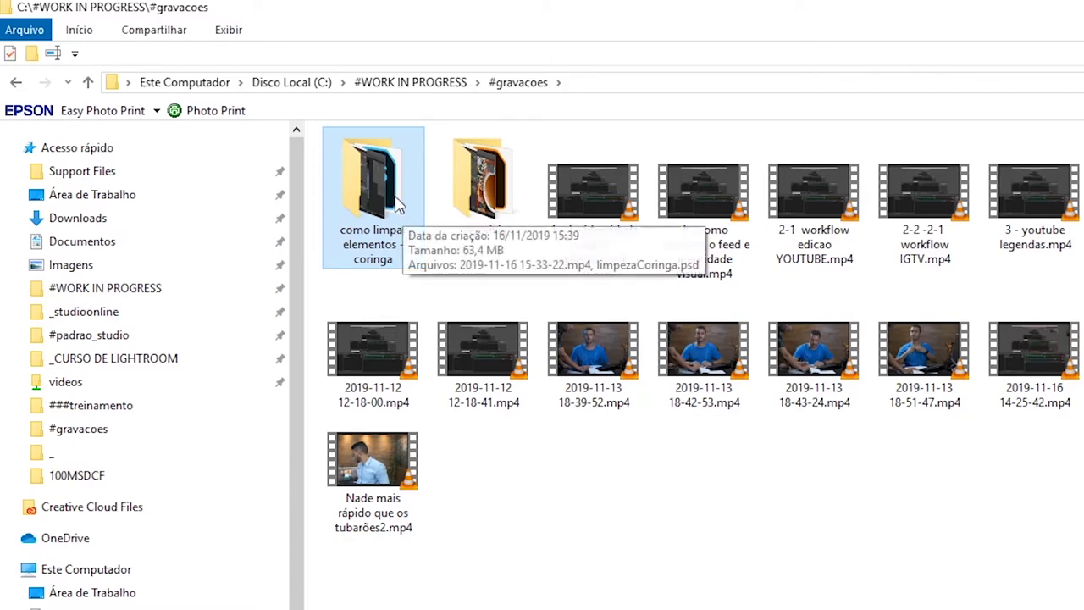
Step: Open the renamed folder, create a 'videos' folder and move the mp4 recording into it
double_click(398, 201)
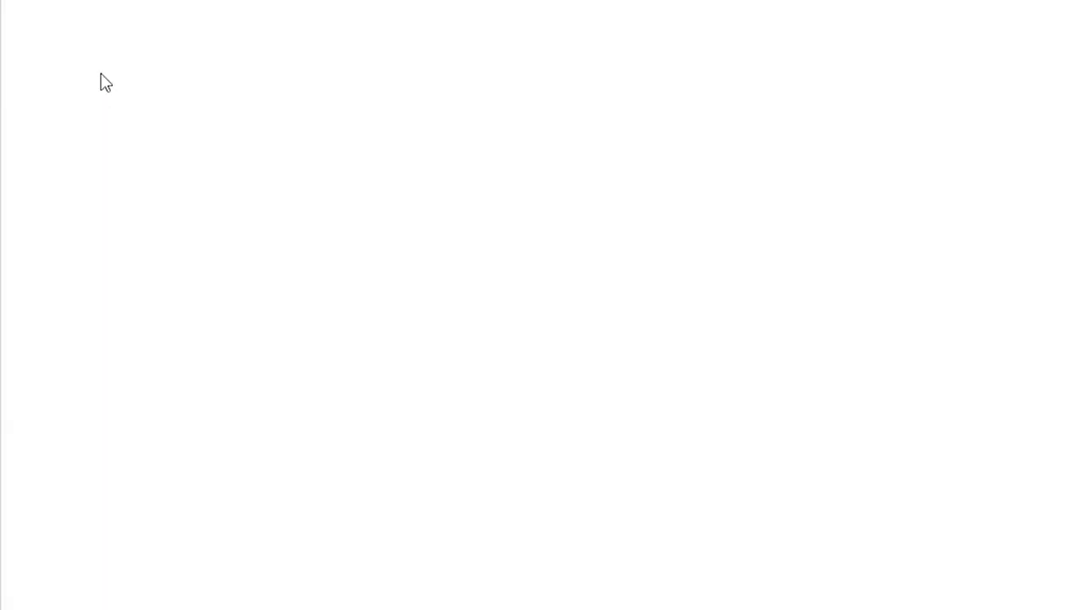
right_click(233, 196)
mouse_move(313, 347)
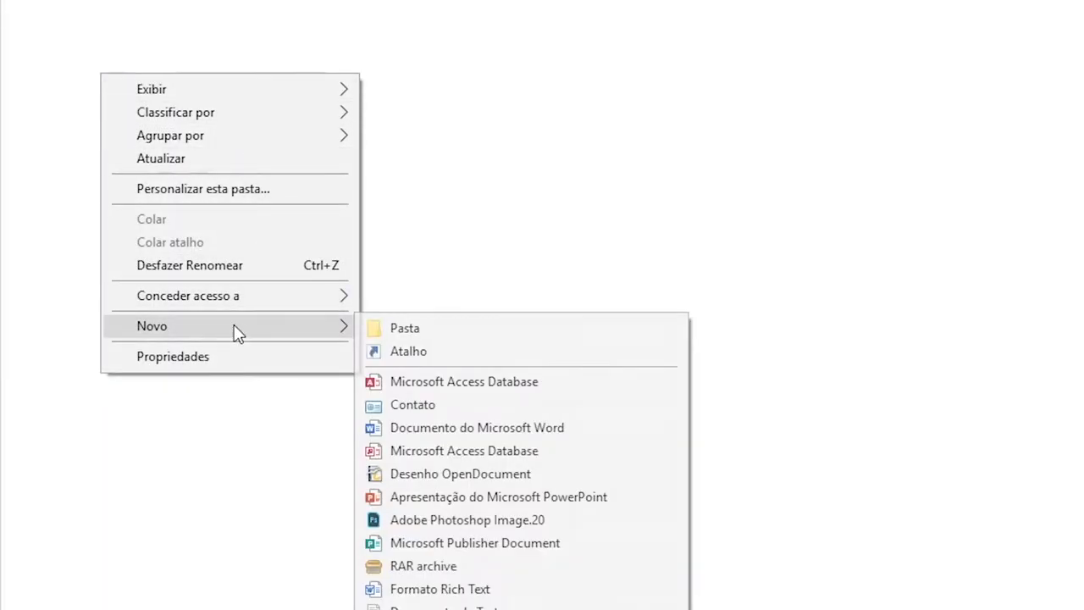
left_click(440, 330)
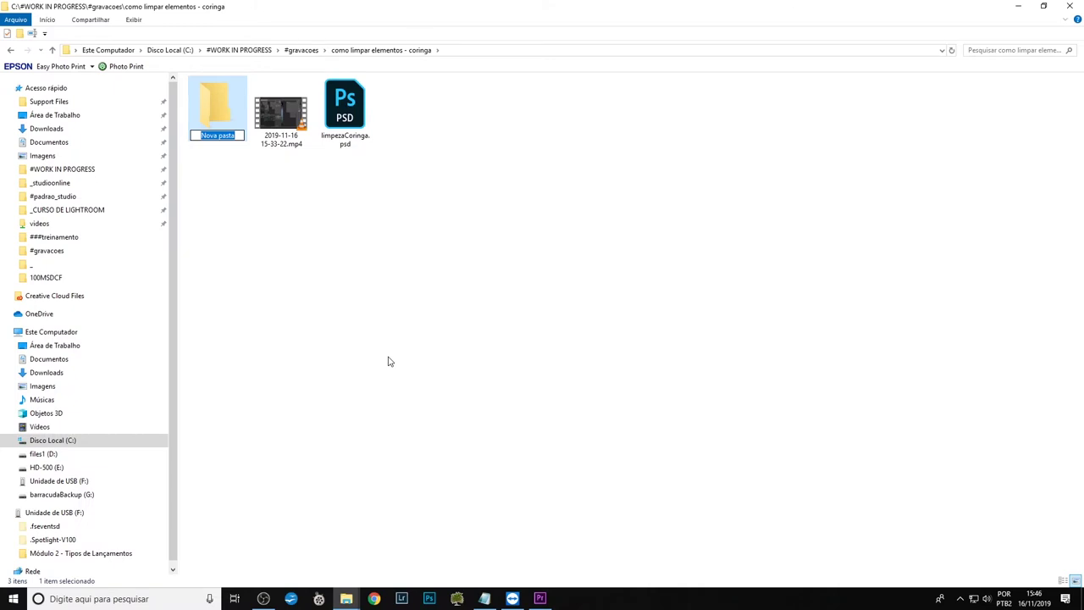
type("videos")
key("Return")
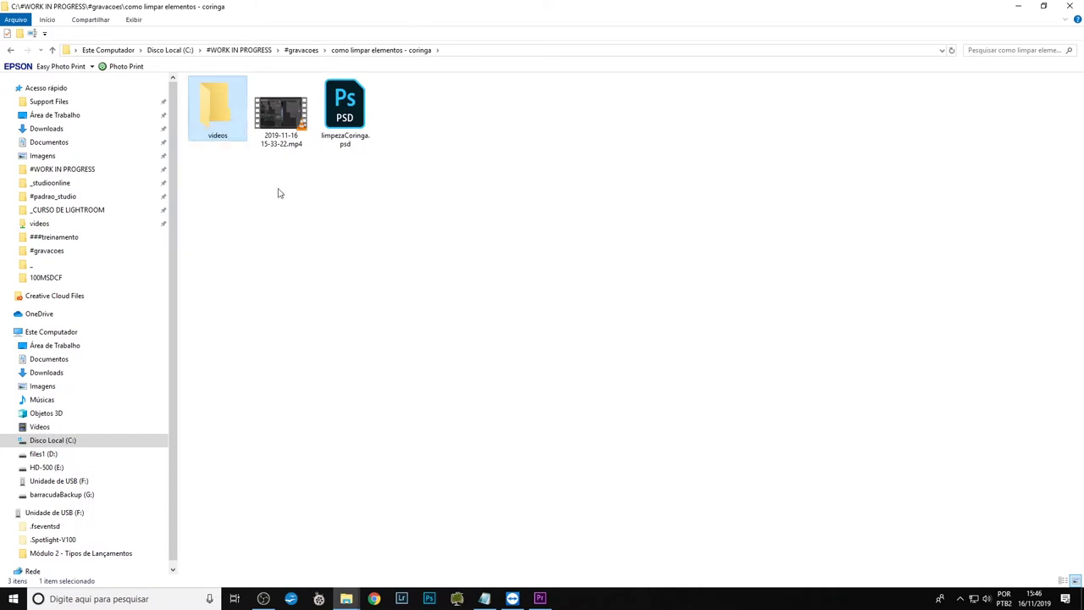
left_click_drag(279, 108, 204, 114)
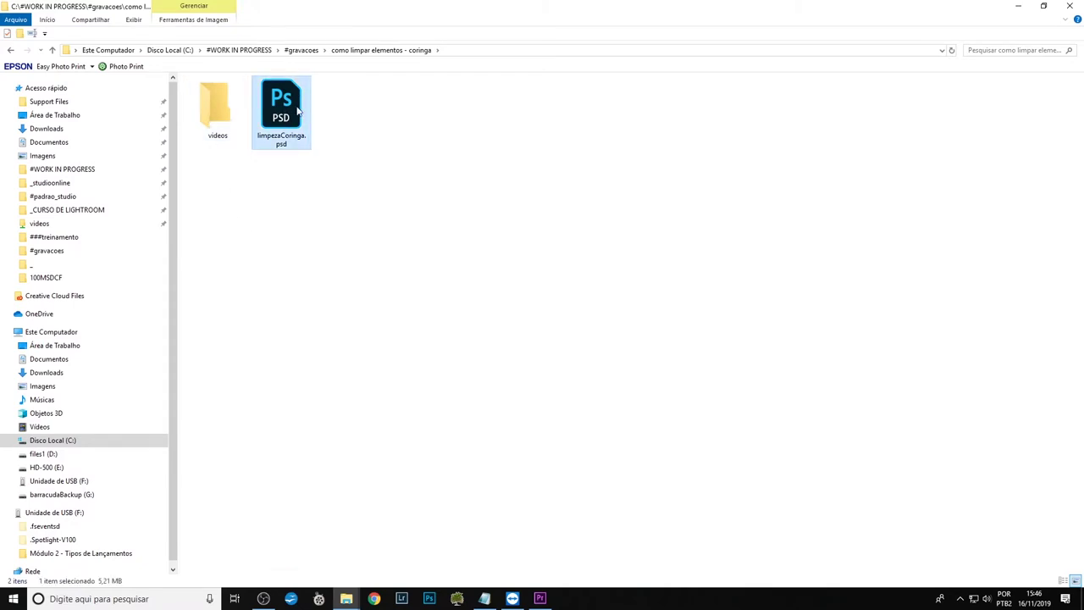
Step: Create an 'outros' folder and move limpezaCoringa.psd into it
right_click(247, 212)
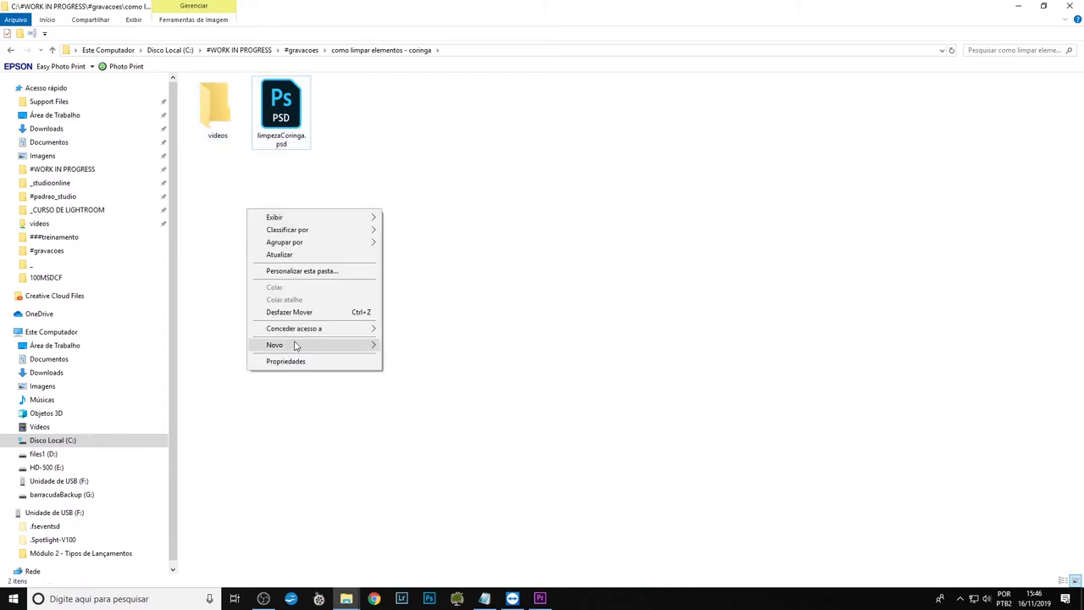
mouse_move(313, 351)
left_click(406, 343)
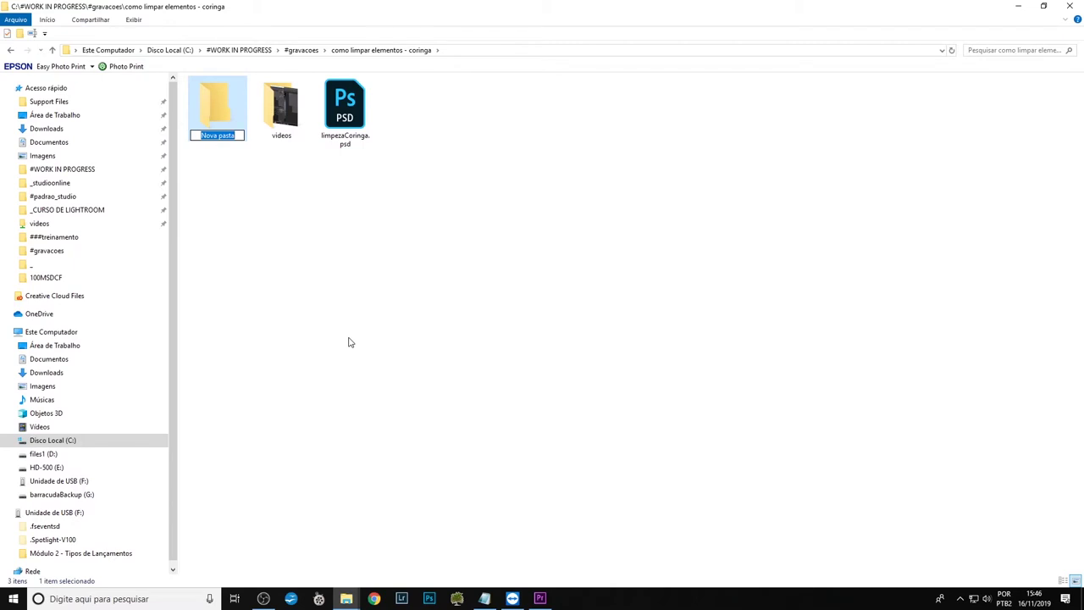
type("outros")
key("Return")
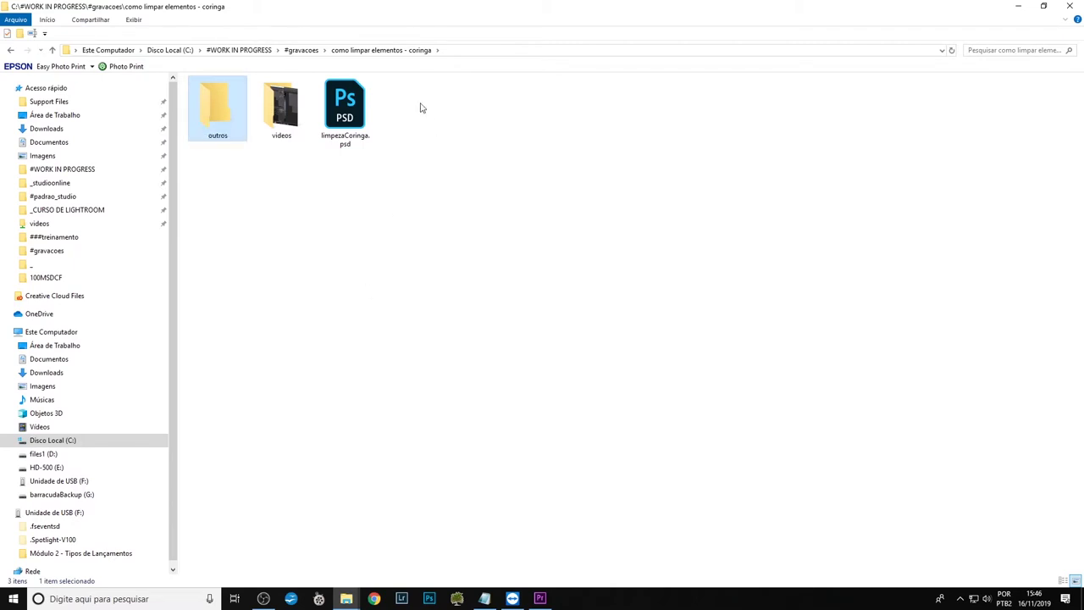
left_click_drag(344, 105, 218, 108)
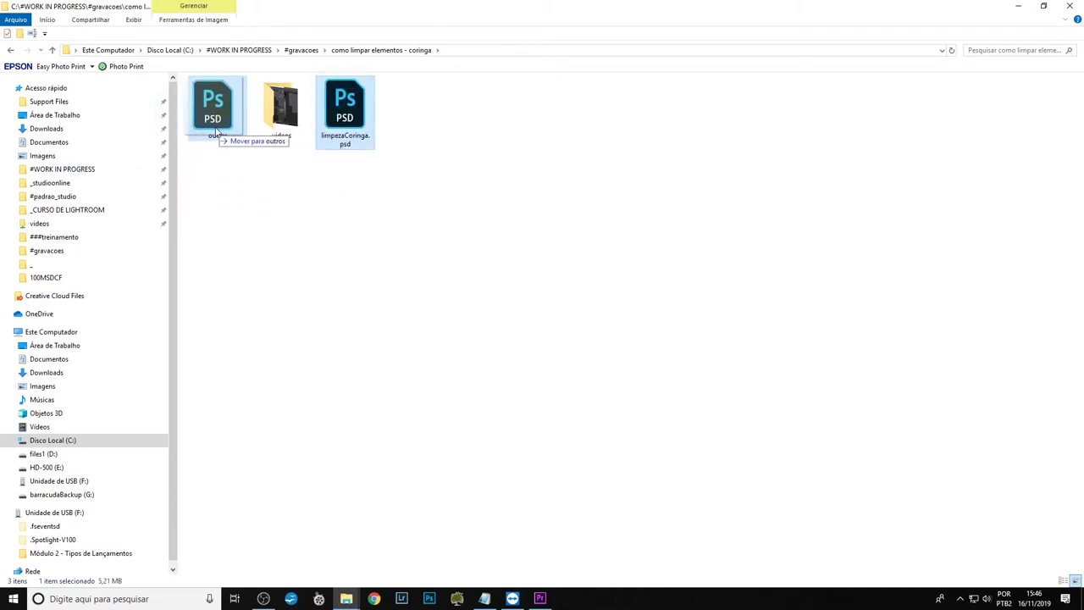
Step: Create the 'musicas' and 'projeto' folders
right_click(312, 183)
mouse_move(376, 315)
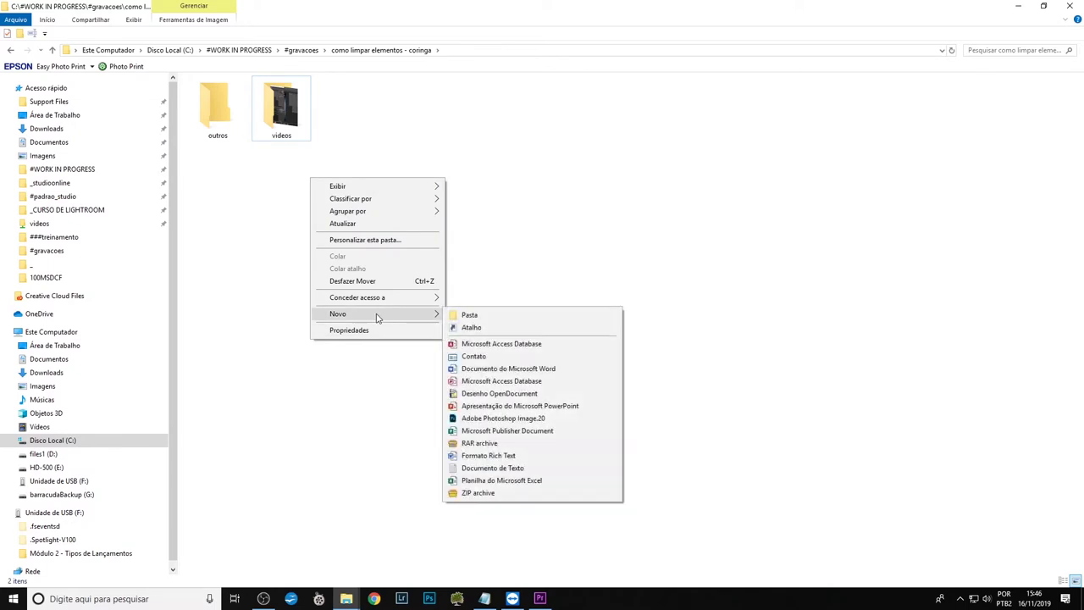
left_click(471, 315)
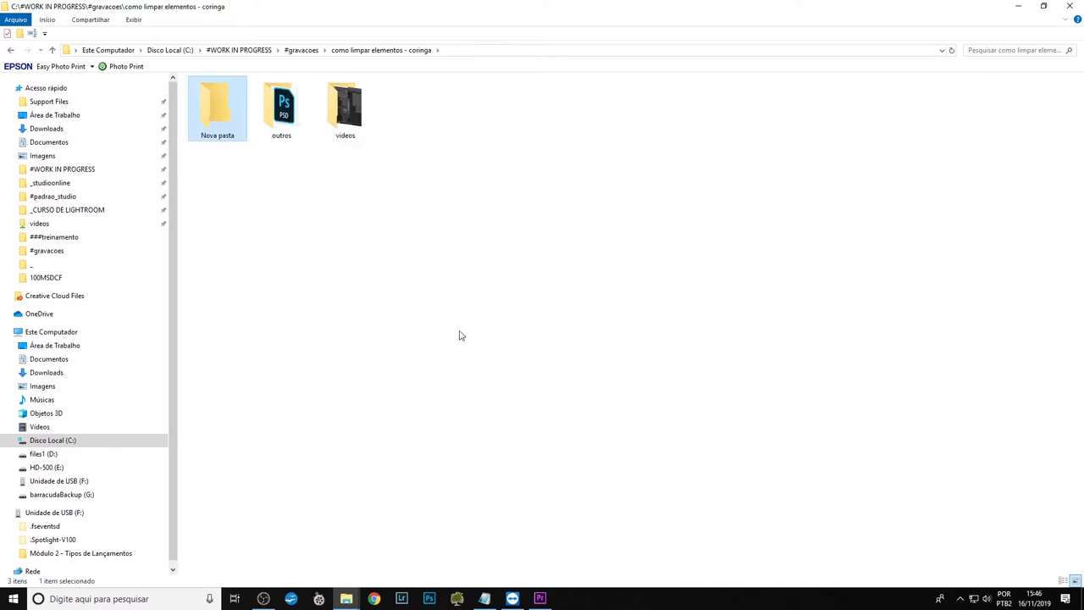
type("musicas")
key("Return")
right_click(312, 214)
mouse_move(370, 356)
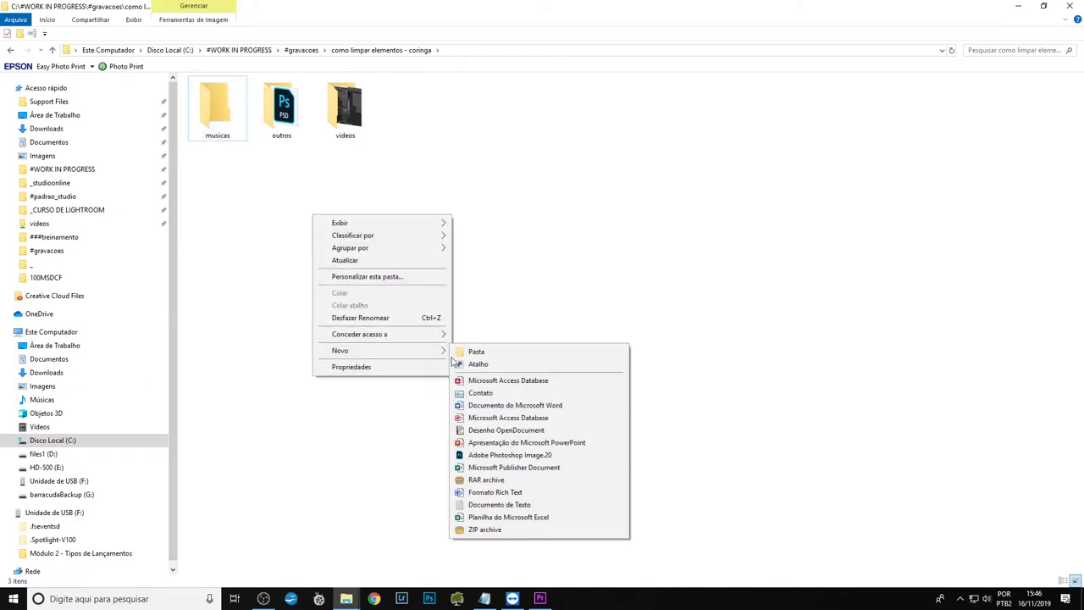
left_click(462, 351)
type("pro")
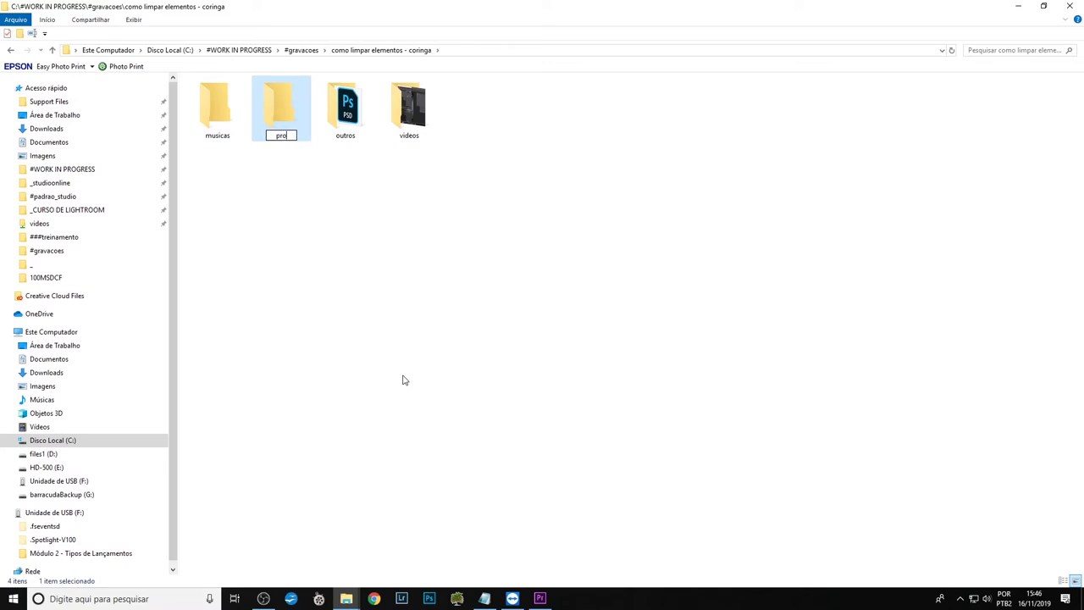
type("jeto")
key("Return")
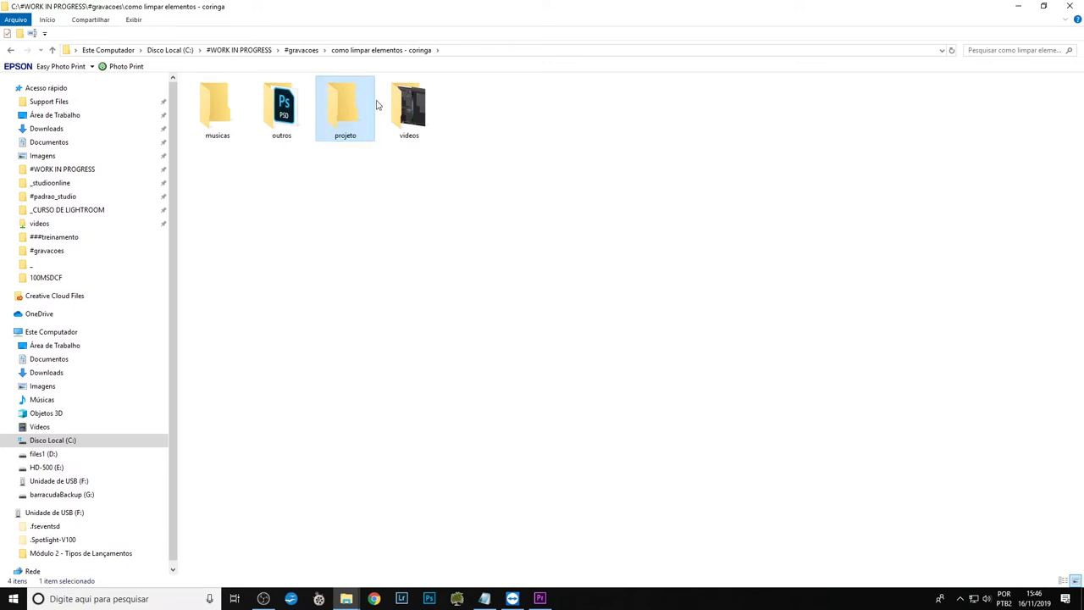
Step: Open the empty projeto folder, copy its full path, and return to Premiere
double_click(359, 99)
left_click(407, 52)
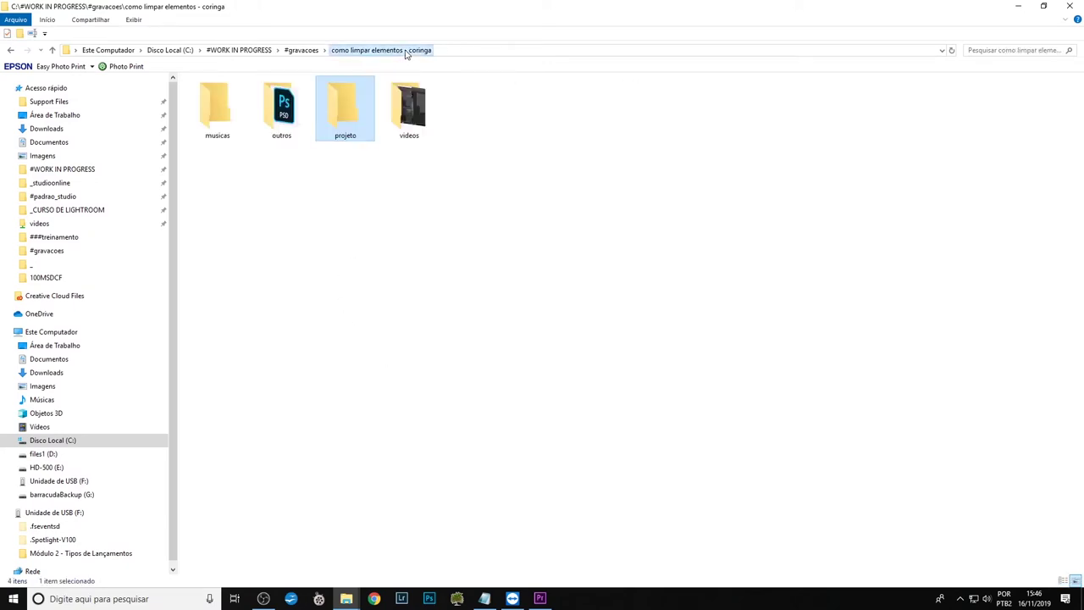
double_click(360, 112)
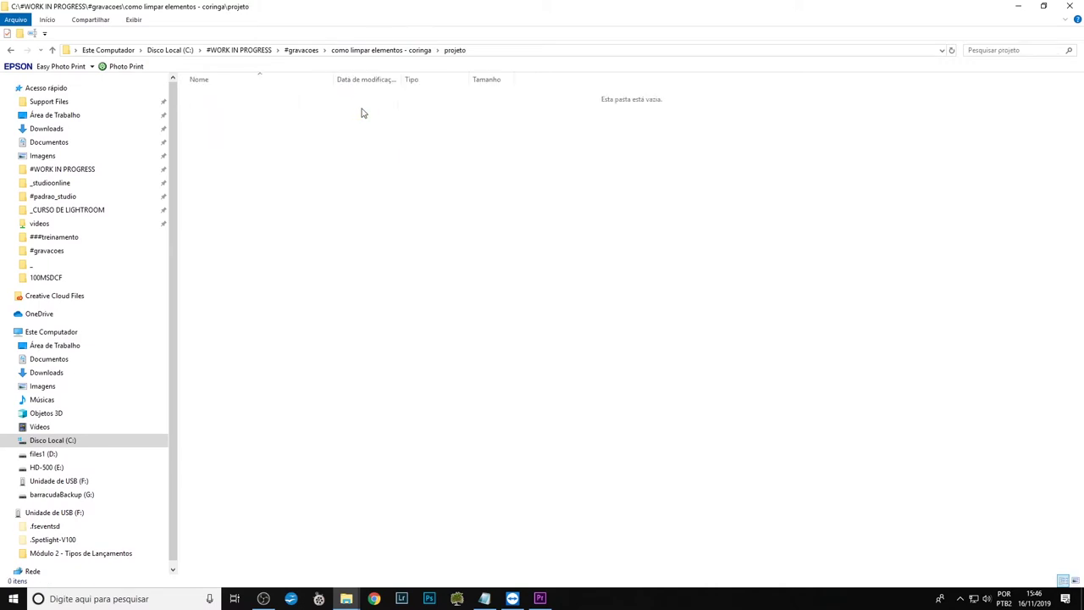
left_click(491, 51)
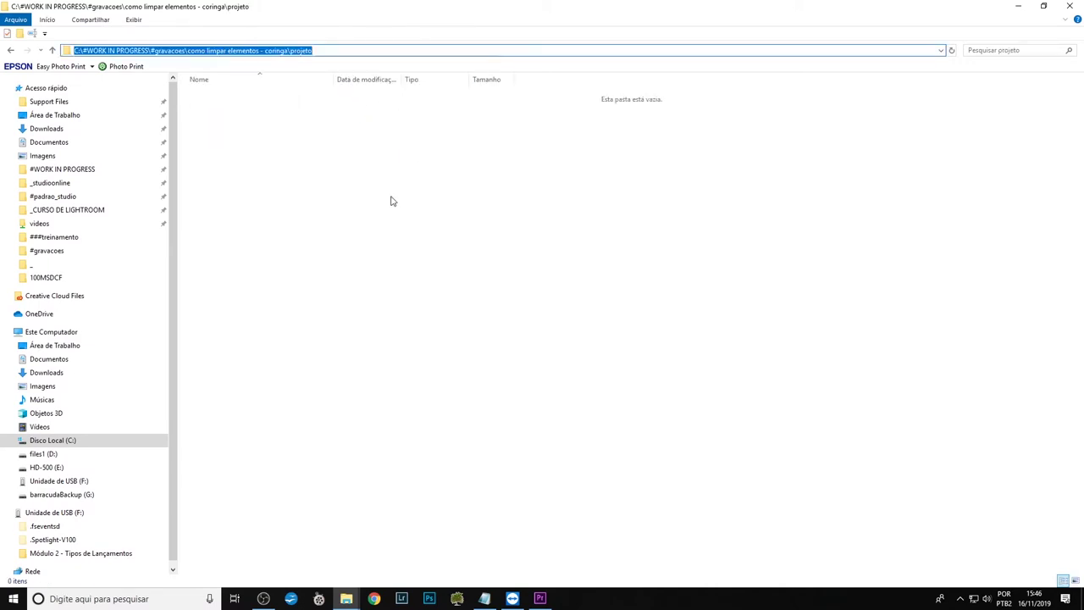
left_click(392, 201)
left_click(479, 51)
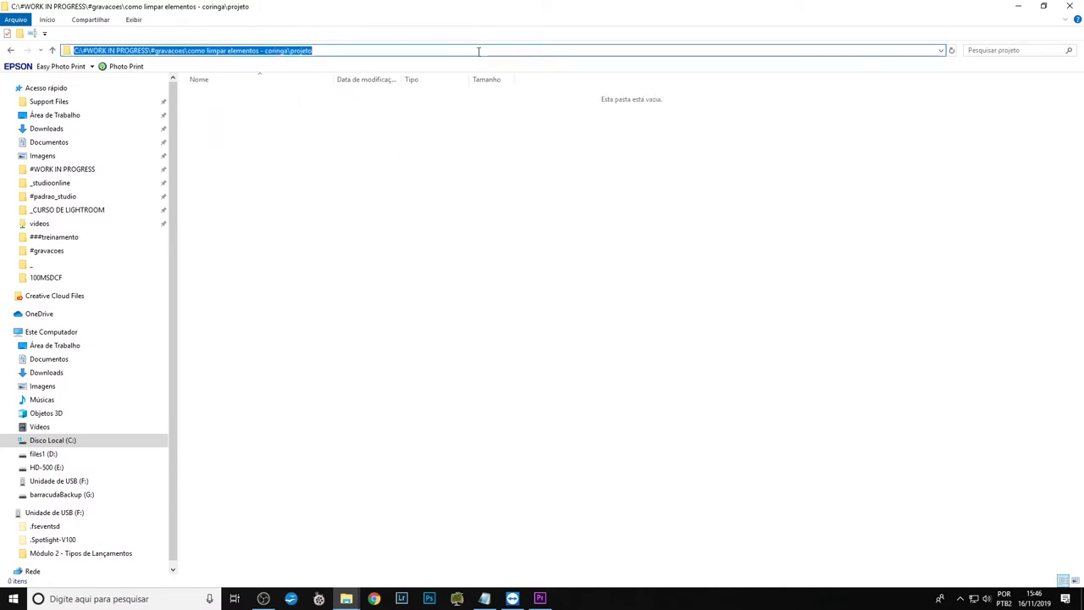
left_click(362, 395)
left_click(540, 601)
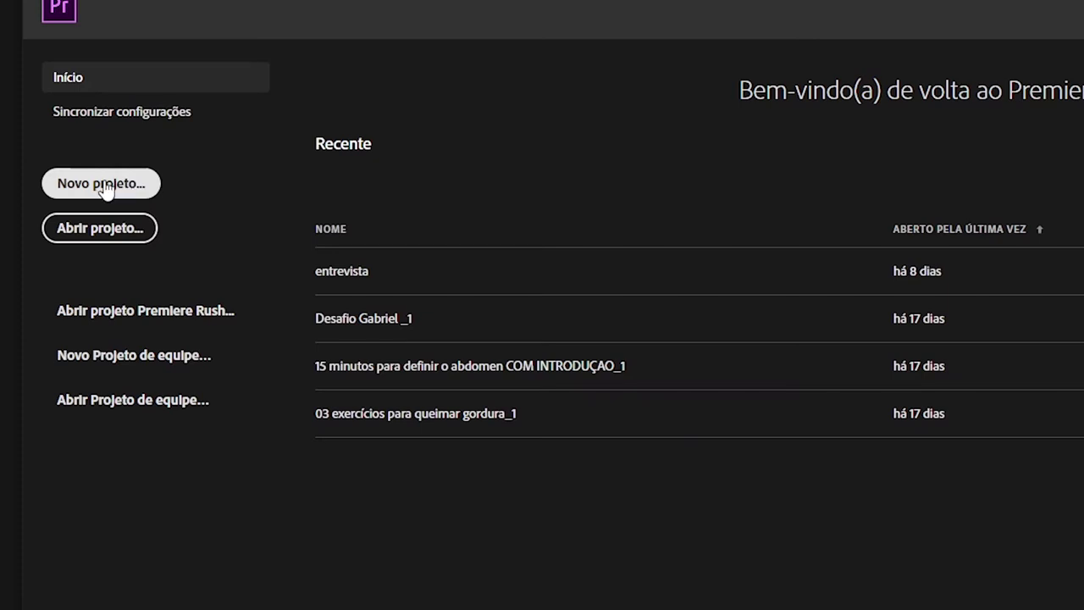
Step: Start a new project and try pasting the projeto path as its location, then cancel
left_click(103, 184)
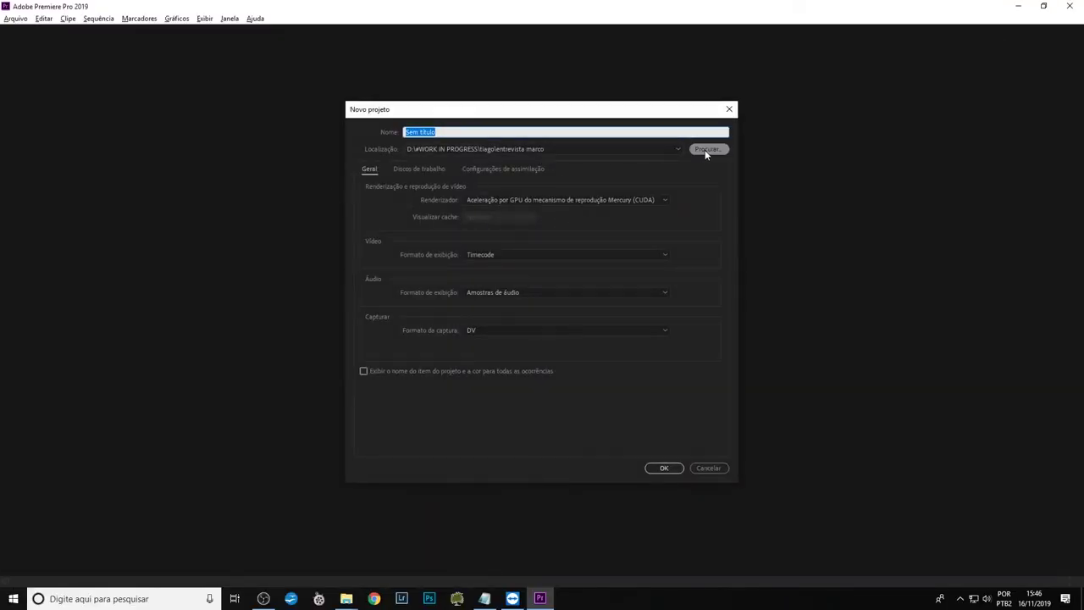
left_click(708, 149)
left_click(697, 99)
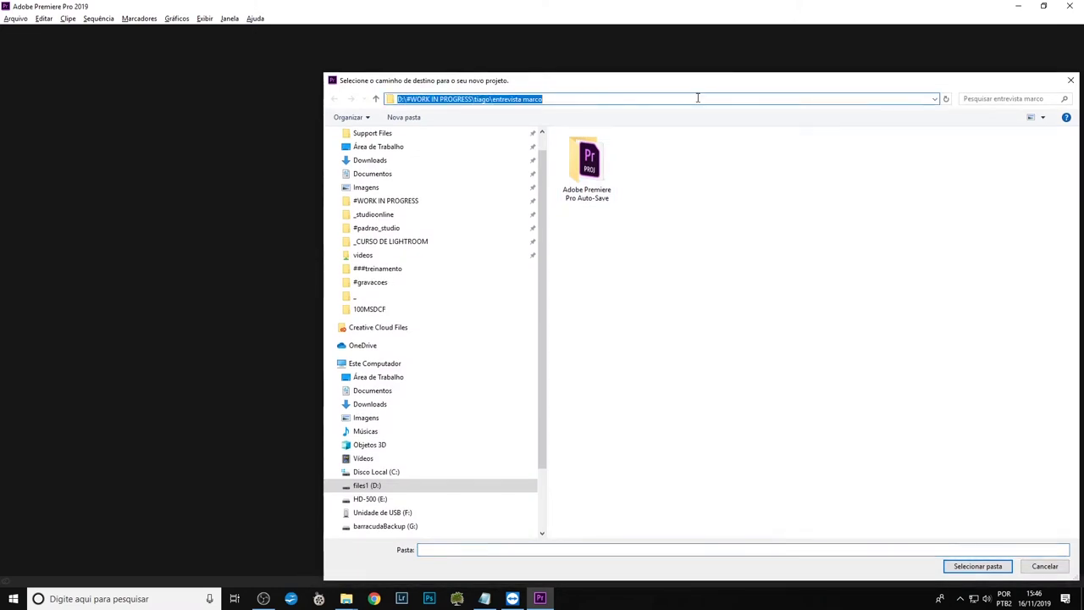
type("C:\\#WORK IN PROGRESS\\#gravacoes\\como limpar elementos - coringa\\projeto")
left_click_drag(614, 99, 675, 100)
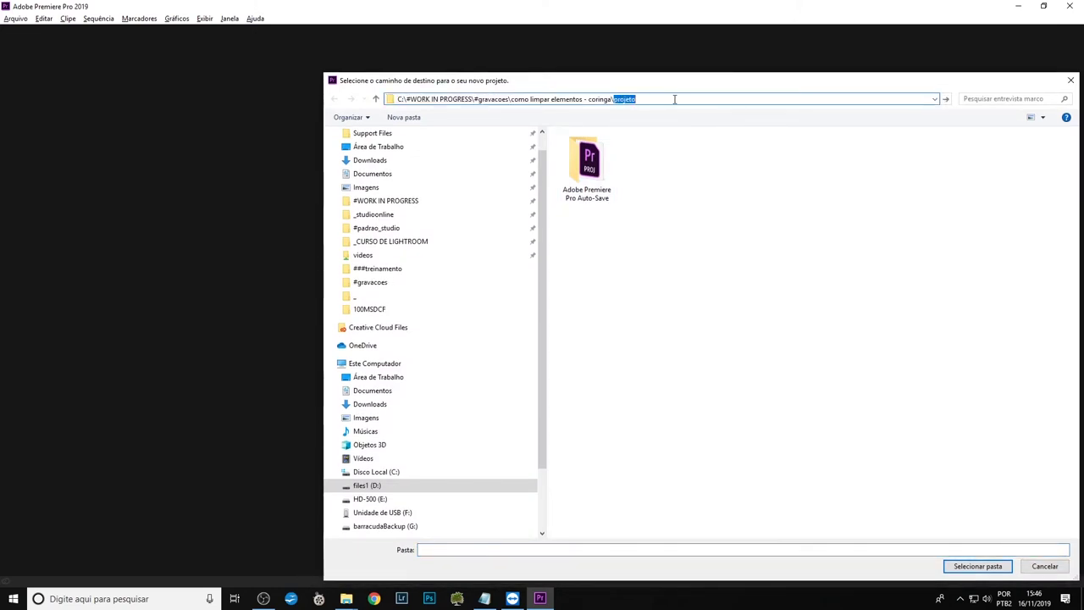
key("Escape")
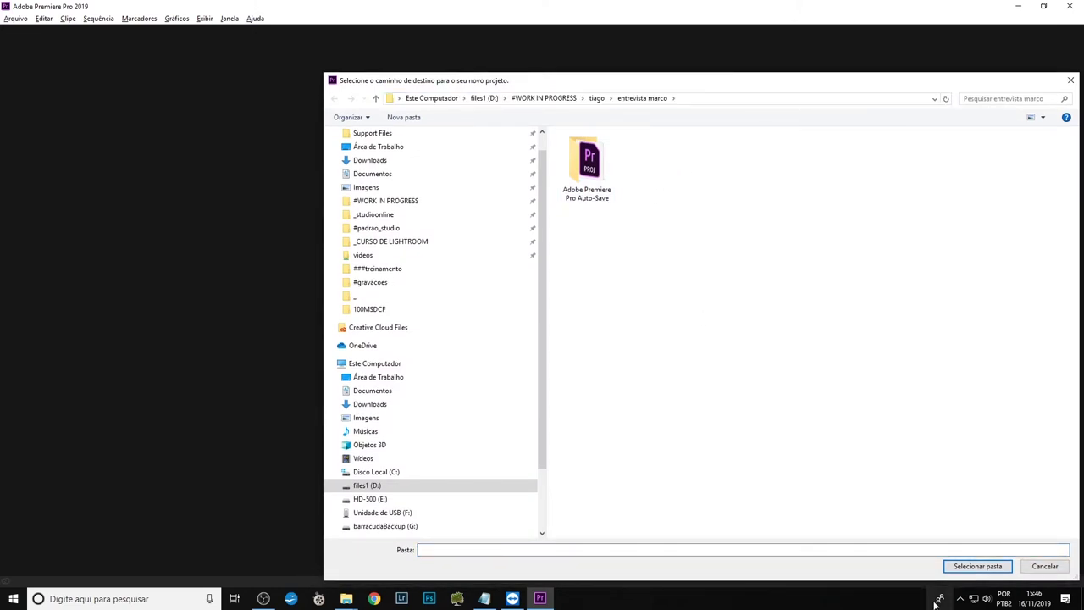
left_click(974, 567)
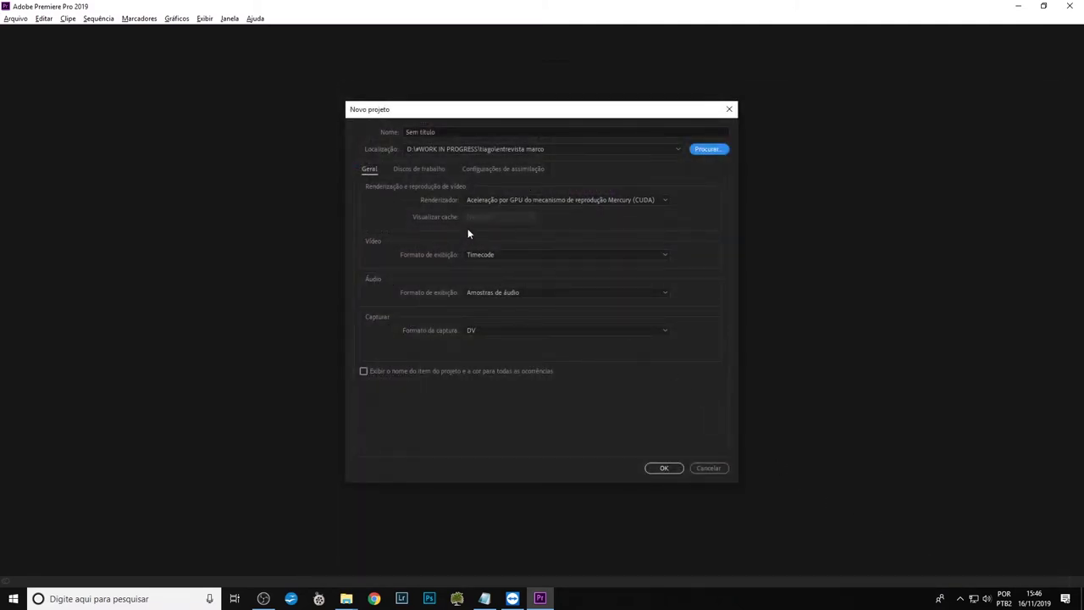
left_click(432, 133)
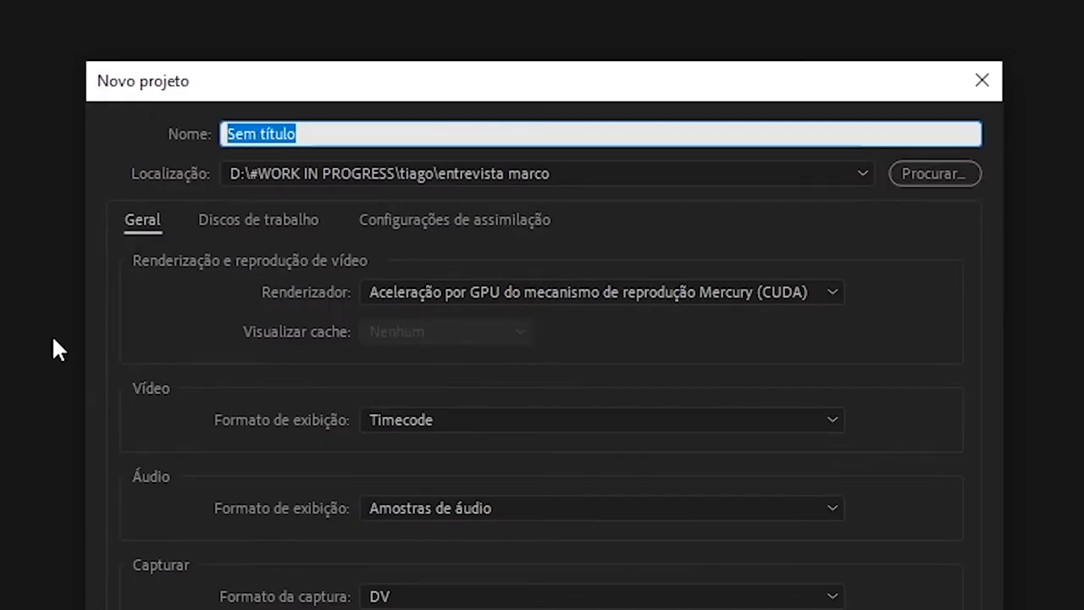
Step: Copy the coringa folder name from Explorer and paste it into the location picker, then cancel
key("alt+Tab")
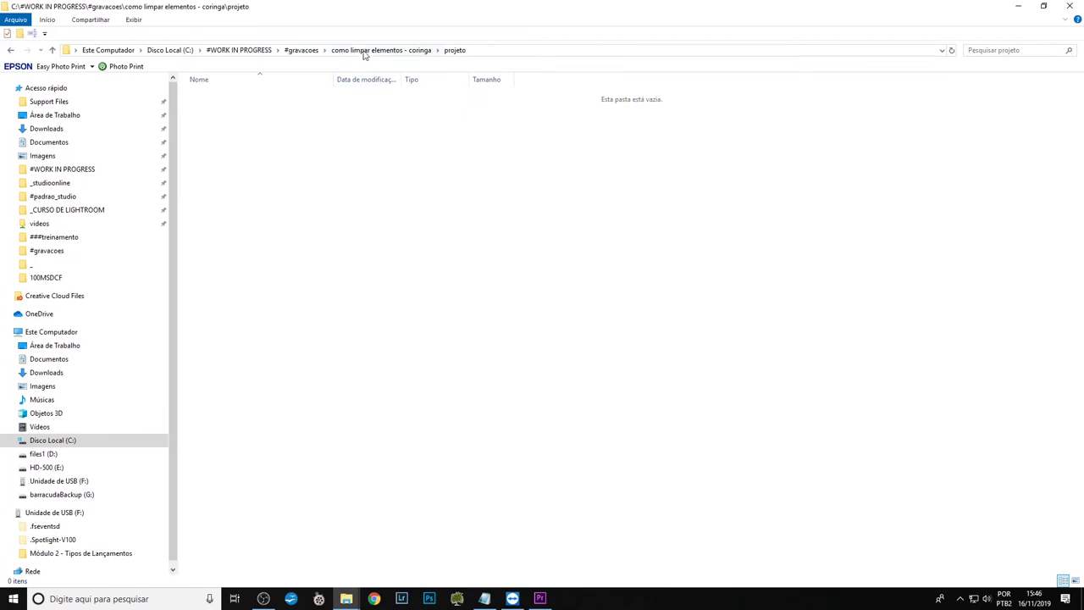
left_click(302, 50)
left_click(218, 140)
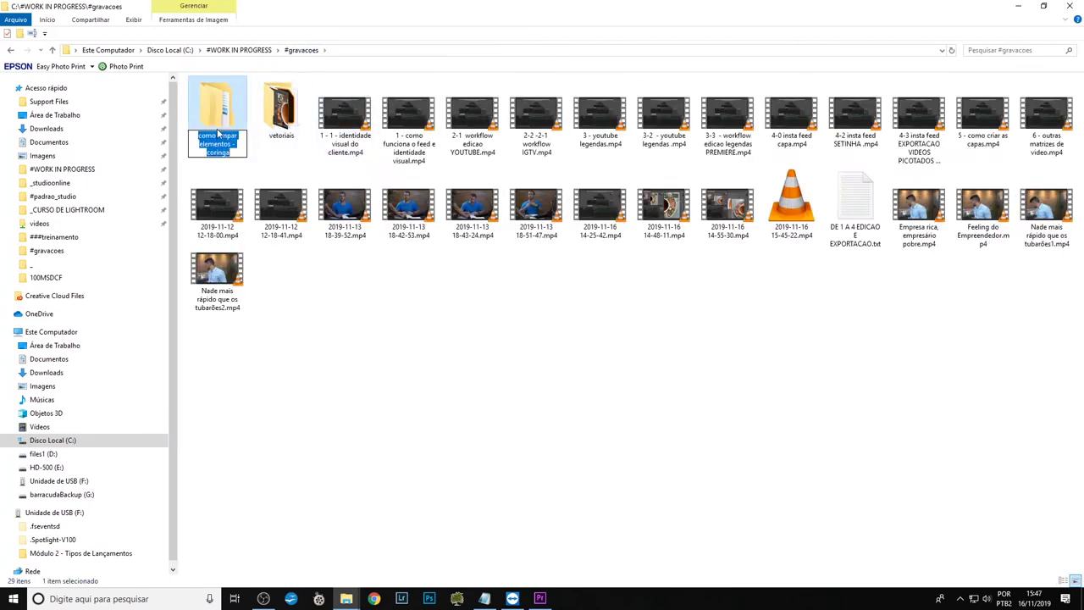
key("alt+Tab")
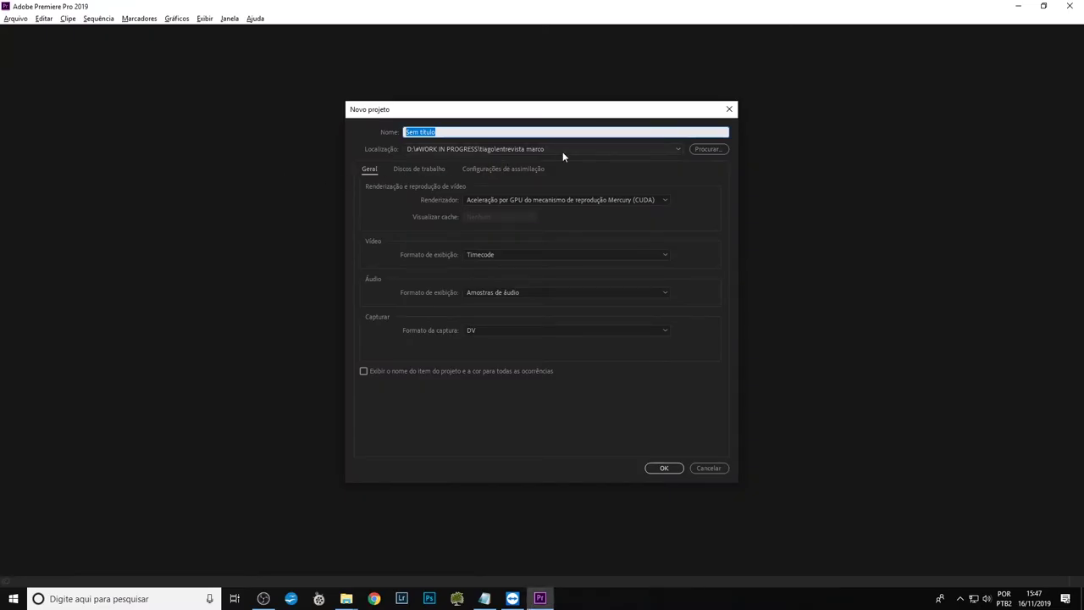
left_click(562, 153)
left_click(539, 149)
left_click(707, 148)
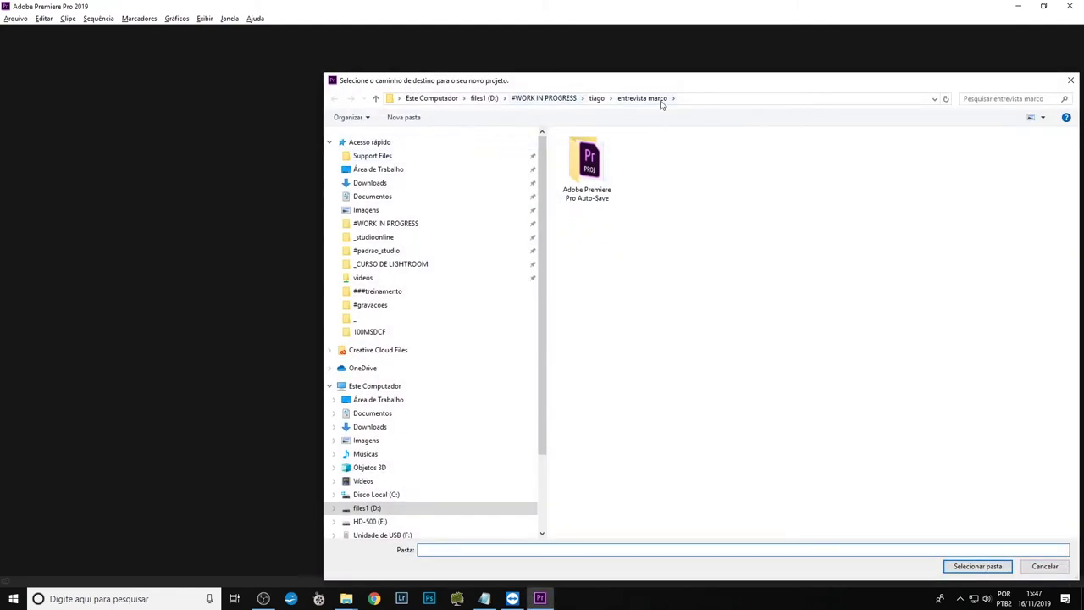
left_click(698, 98)
type("como limpar elementos - coringa")
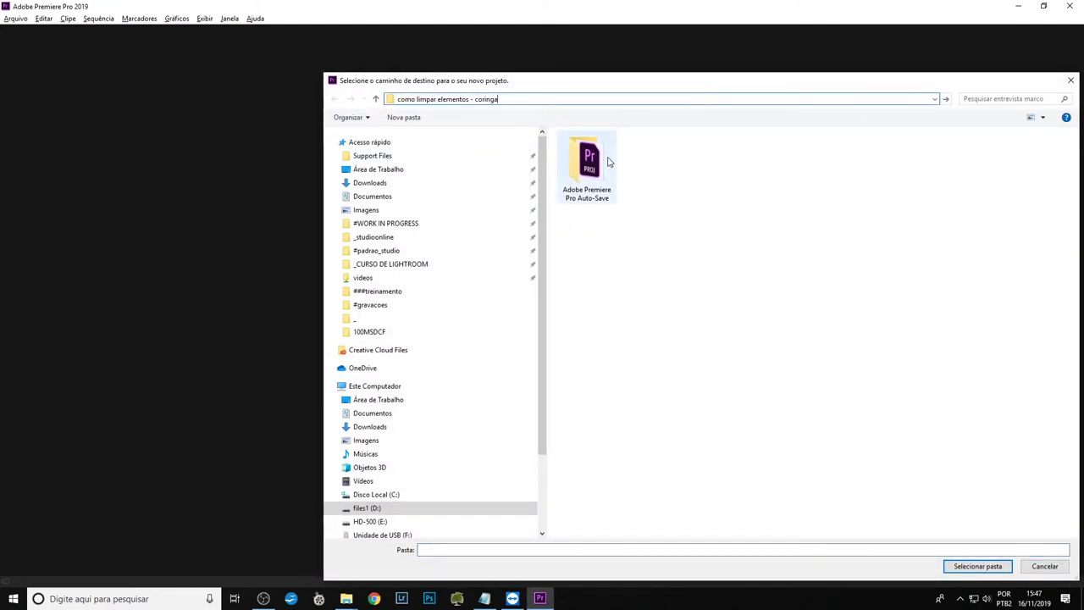
key("ctrl+a")
key("ctrl+c")
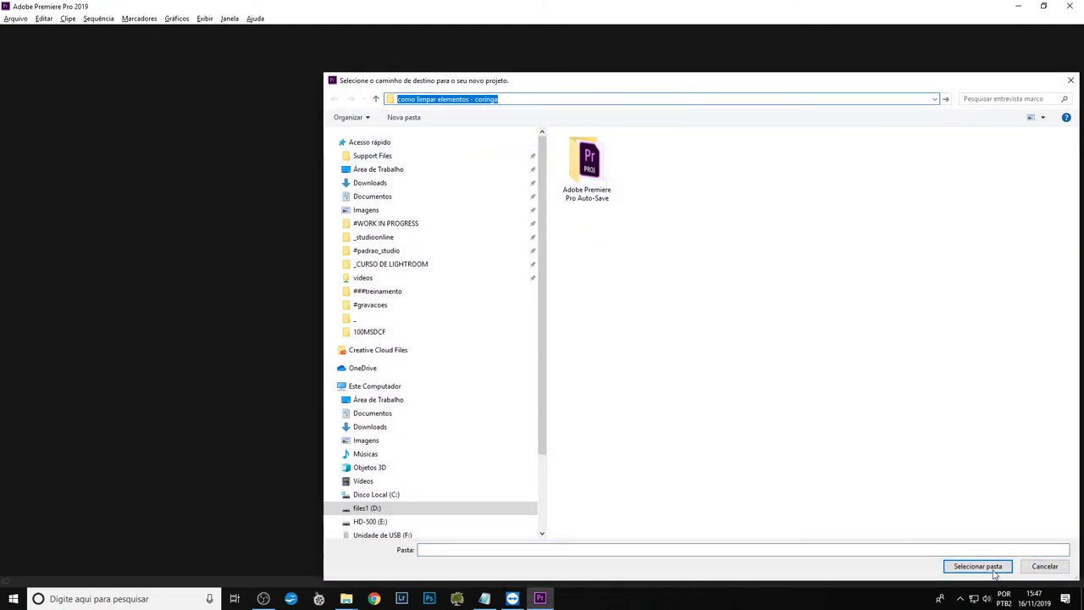
key("End")
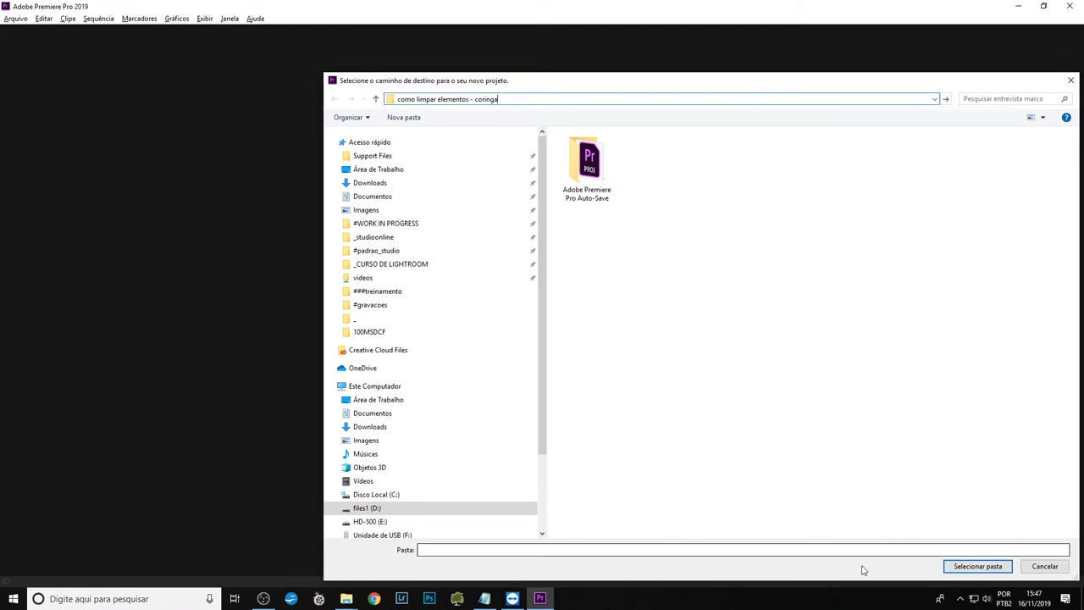
left_click(976, 566)
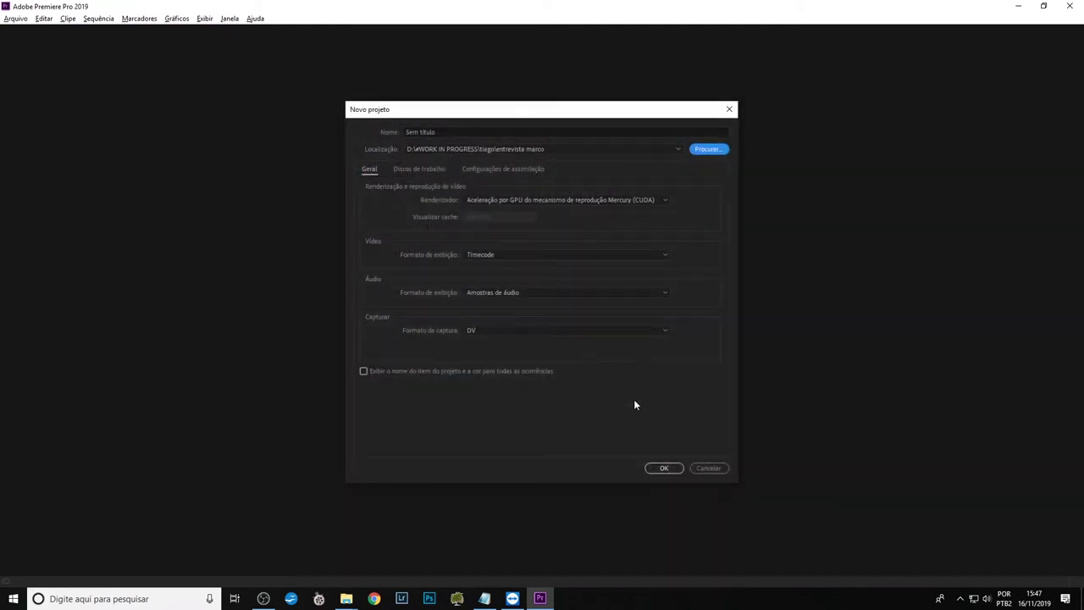
Step: Copy the projeto folder's full path again and confirm it as the save location
left_click(708, 149)
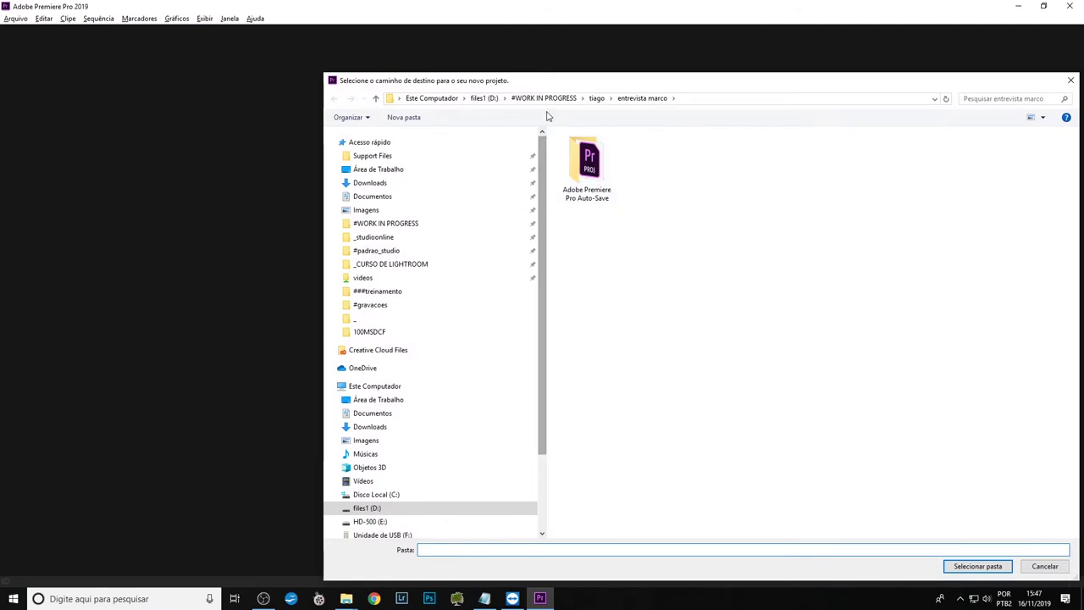
left_click(694, 101)
key("ctrl+v")
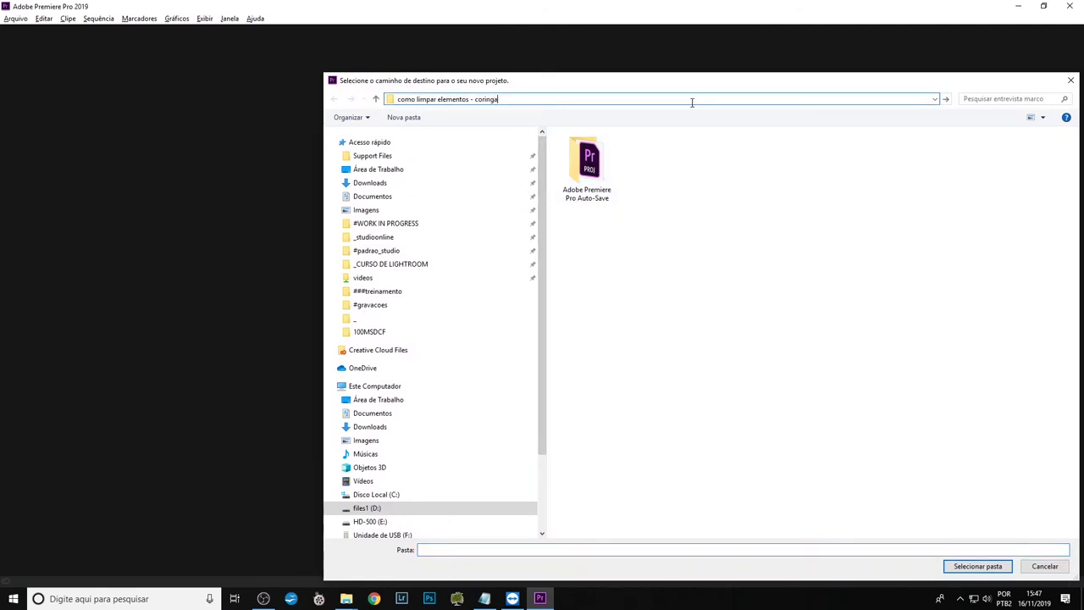
key("alt+Tab")
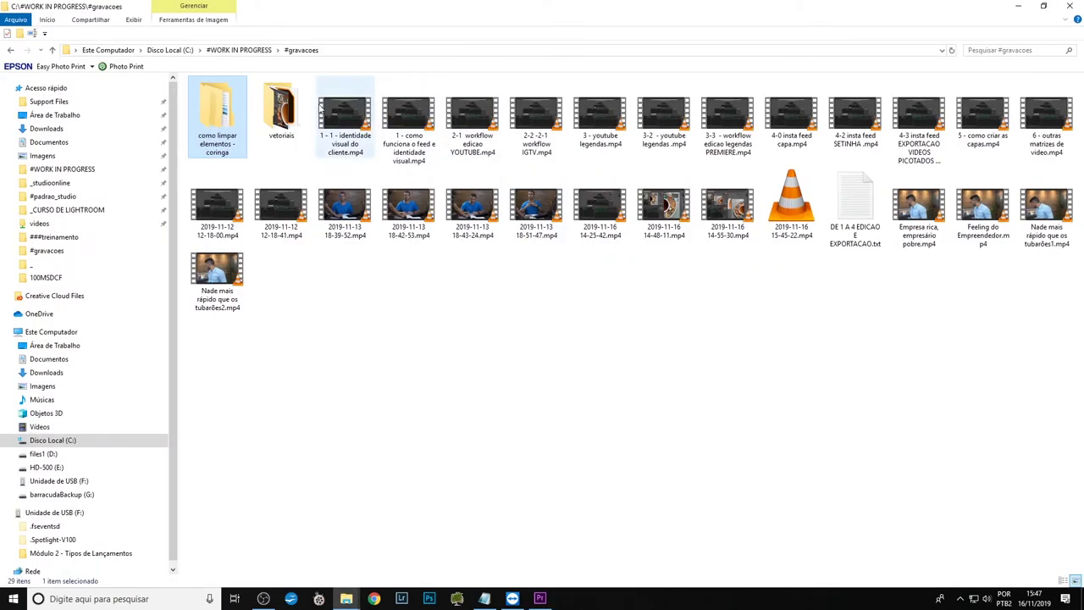
double_click(228, 117)
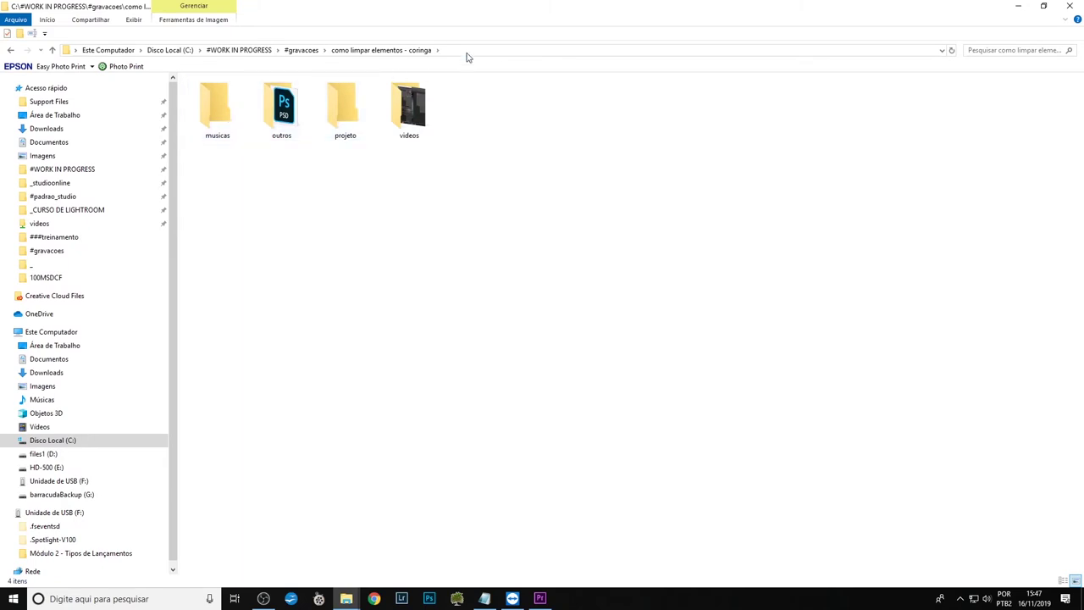
double_click(344, 105)
left_click(492, 53)
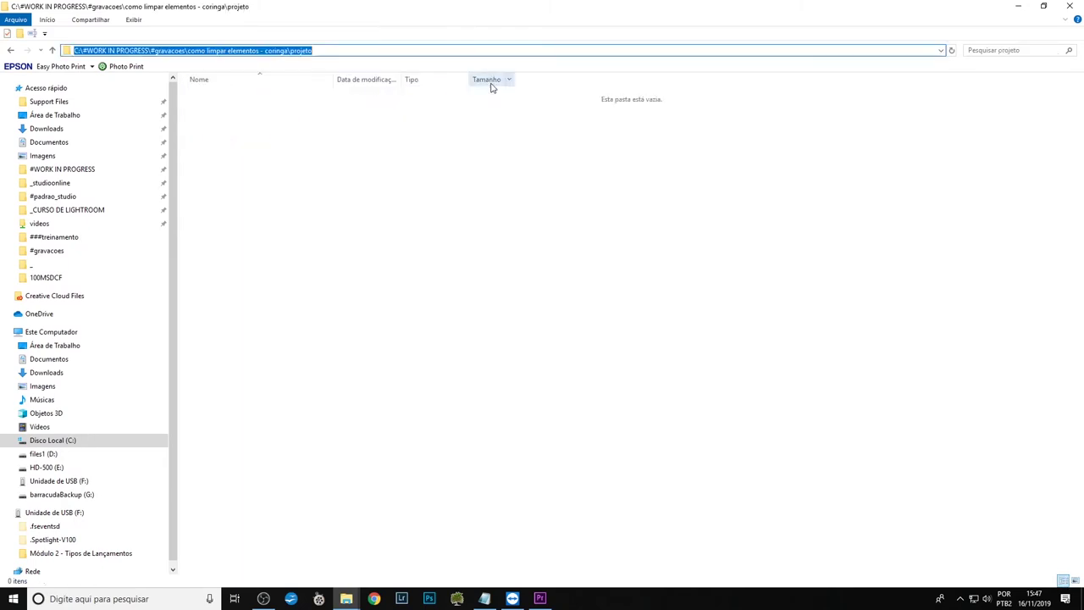
key("alt+Tab")
left_click(695, 99)
type("C:\\#WORK IN PROGRESS\\#gravacoes\\como limpar elementos - coringa\\projeto")
key("Return")
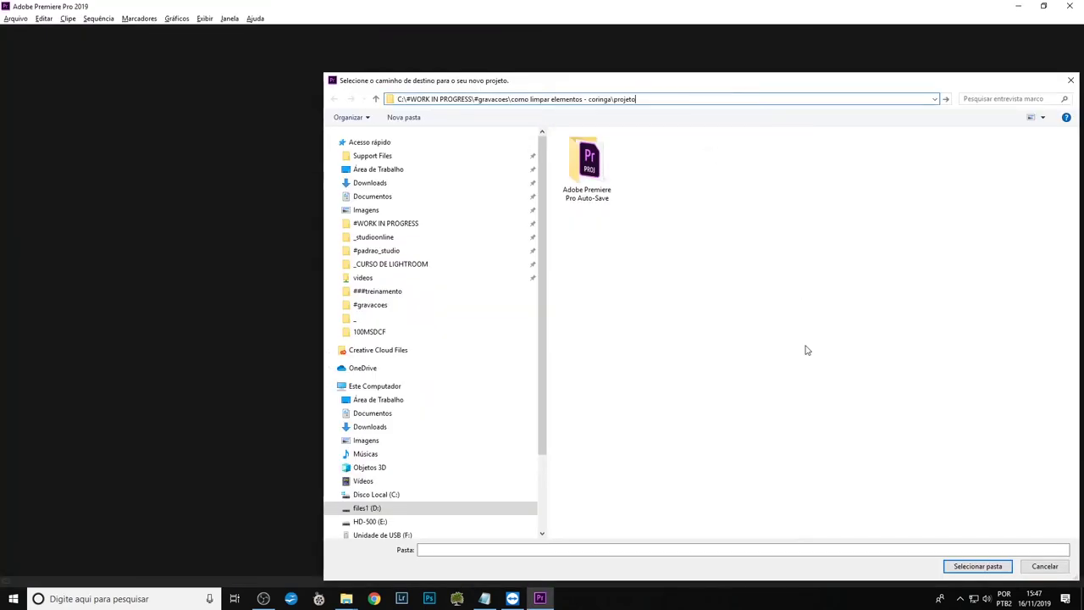
key("Return")
Step: Create the untitled project, then view the Edição and Cor workspaces
left_click(664, 468)
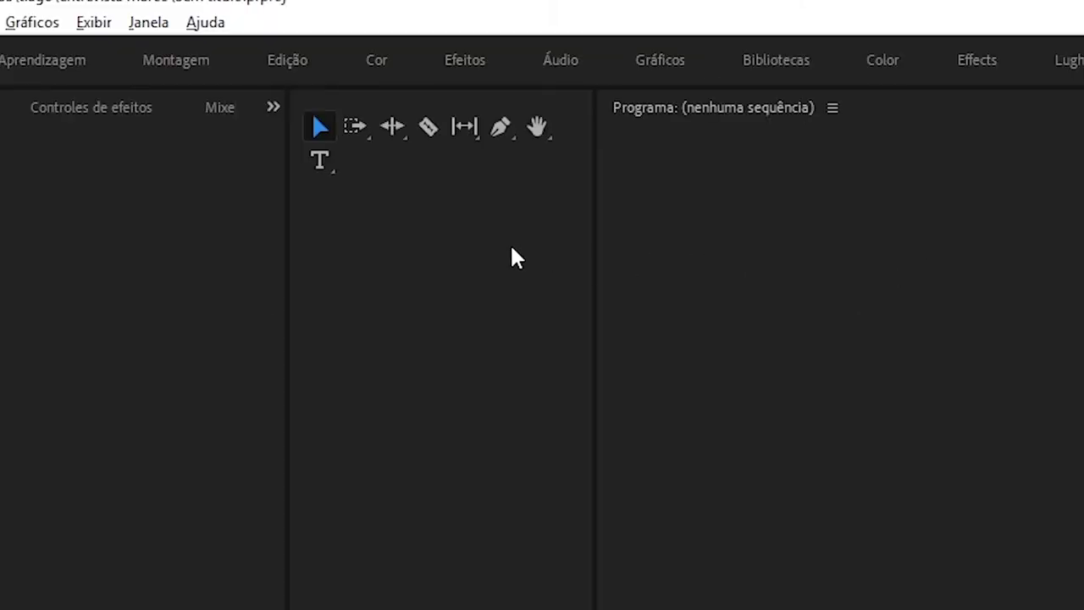
left_click(290, 34)
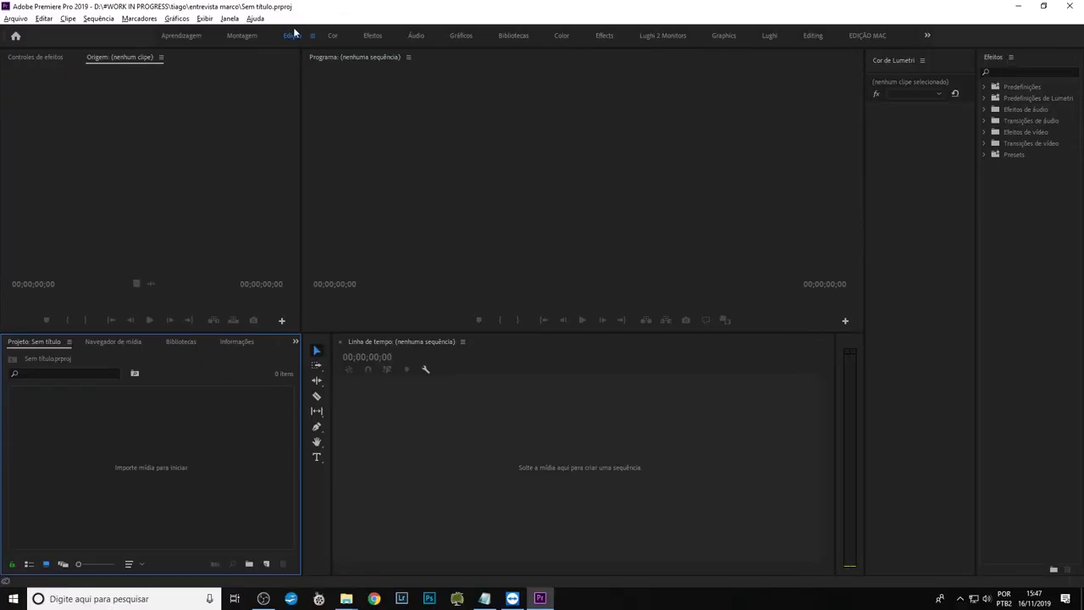
left_click(334, 35)
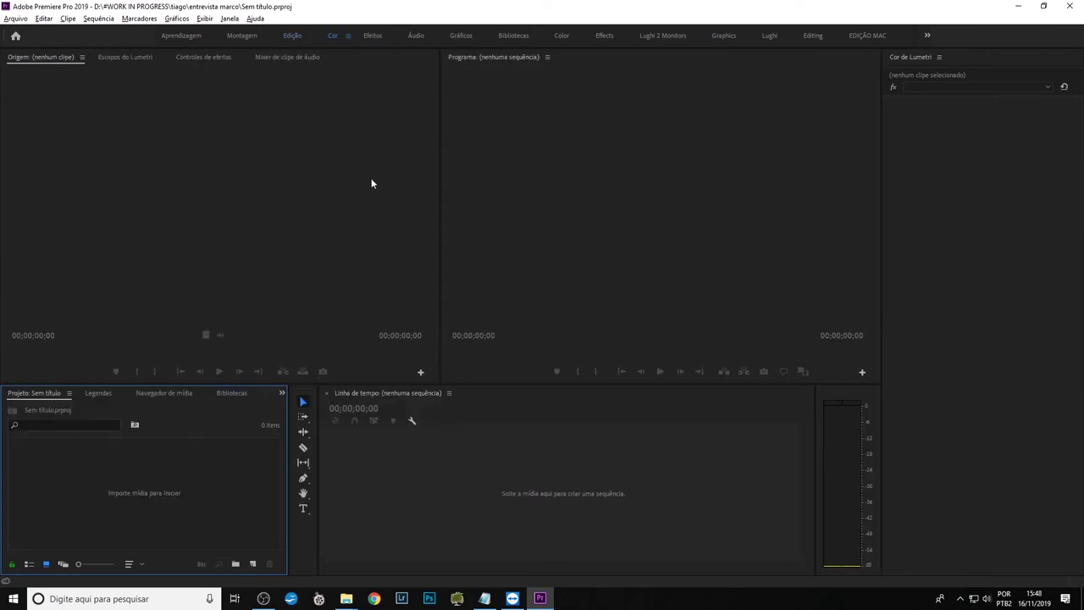
Step: Switch to Montagem and shrink the Project panel and tools strip to one column
left_click(243, 35)
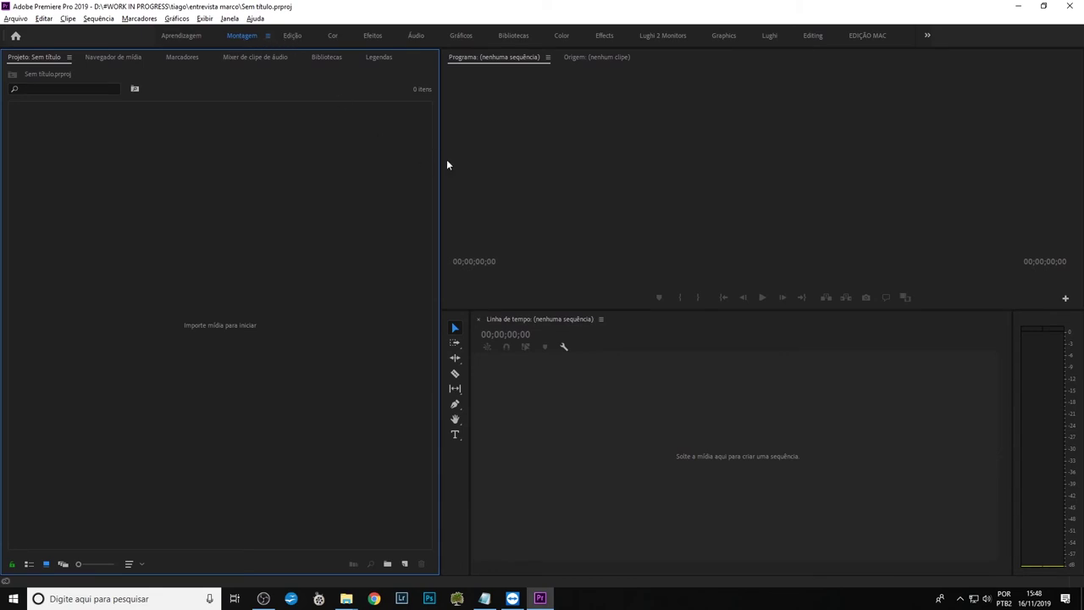
left_click_drag(440, 161, 295, 163)
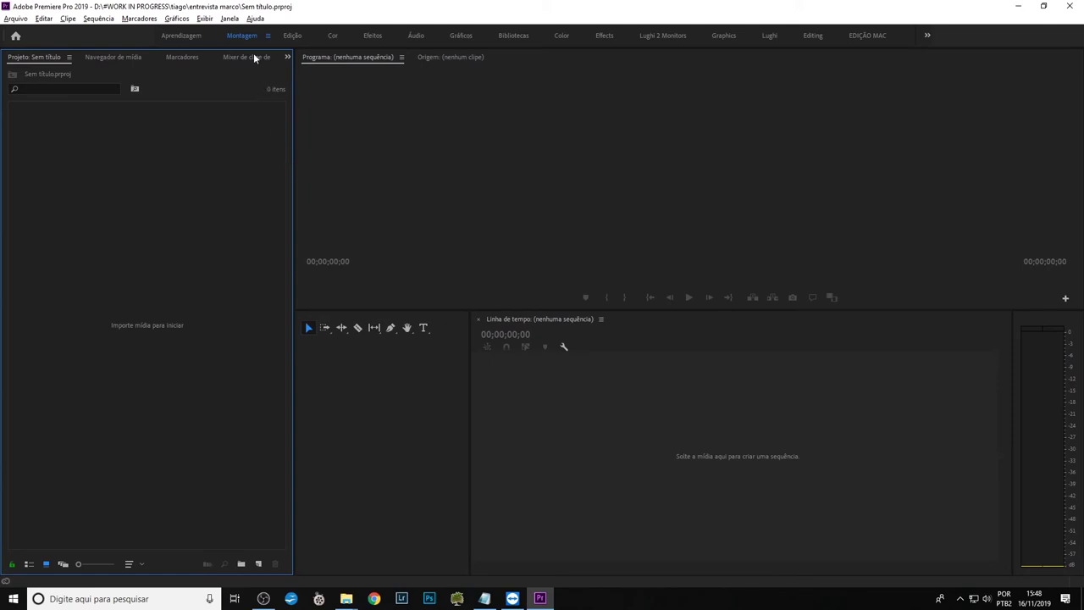
left_click_drag(470, 355, 338, 373)
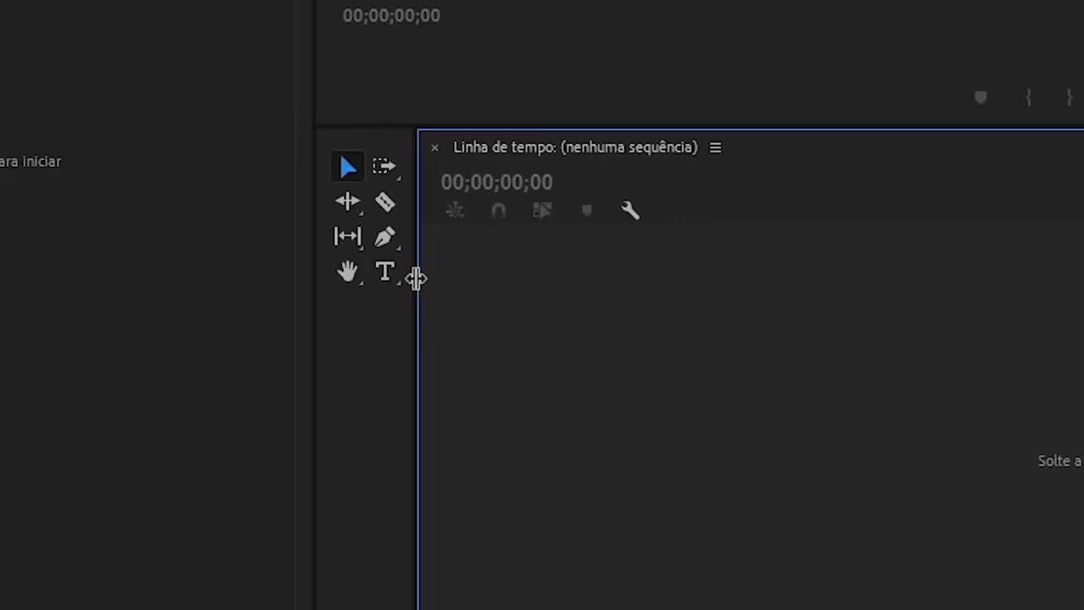
left_click_drag(415, 279, 383, 279)
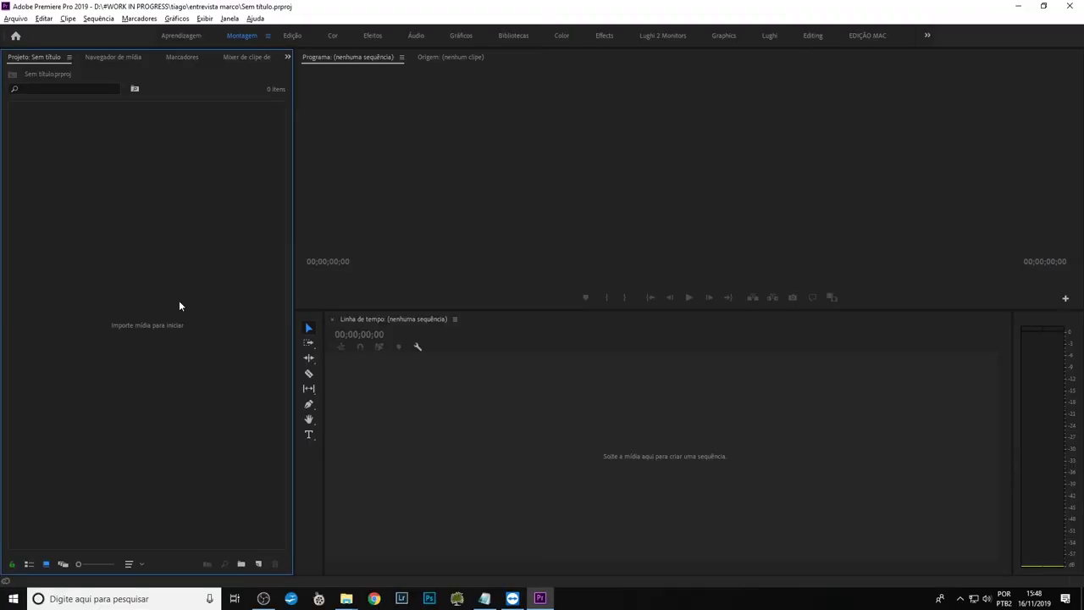
double_click(179, 303)
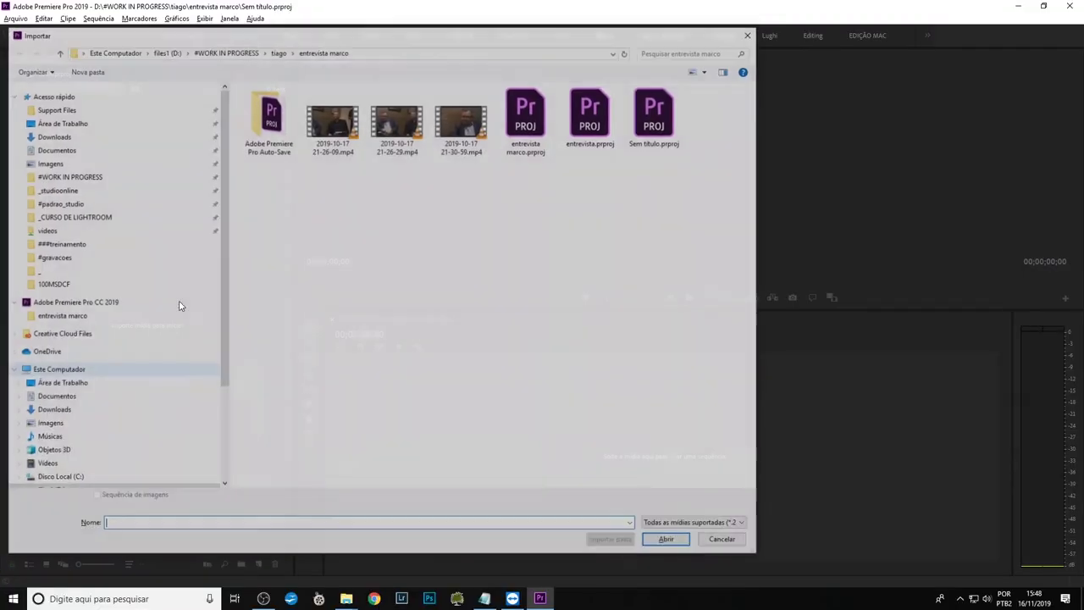
left_click(378, 50)
type("C:\\#WORK IN PROGRESS\\#gravacoes\\como limpar elementos - coringa\\projeto")
key("ctrl+a")
key("Return")
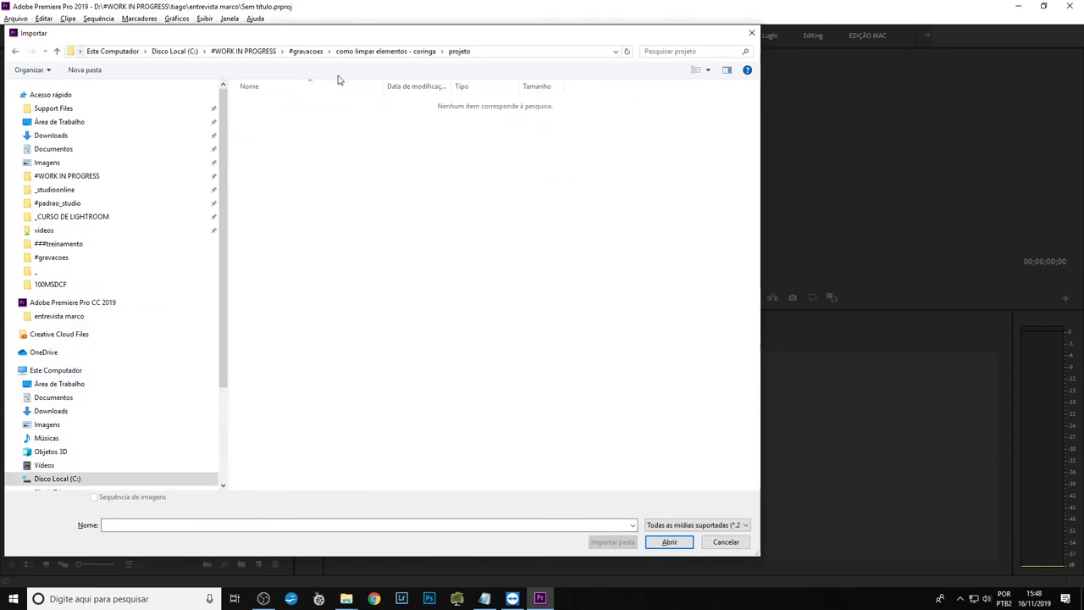
left_click(389, 53)
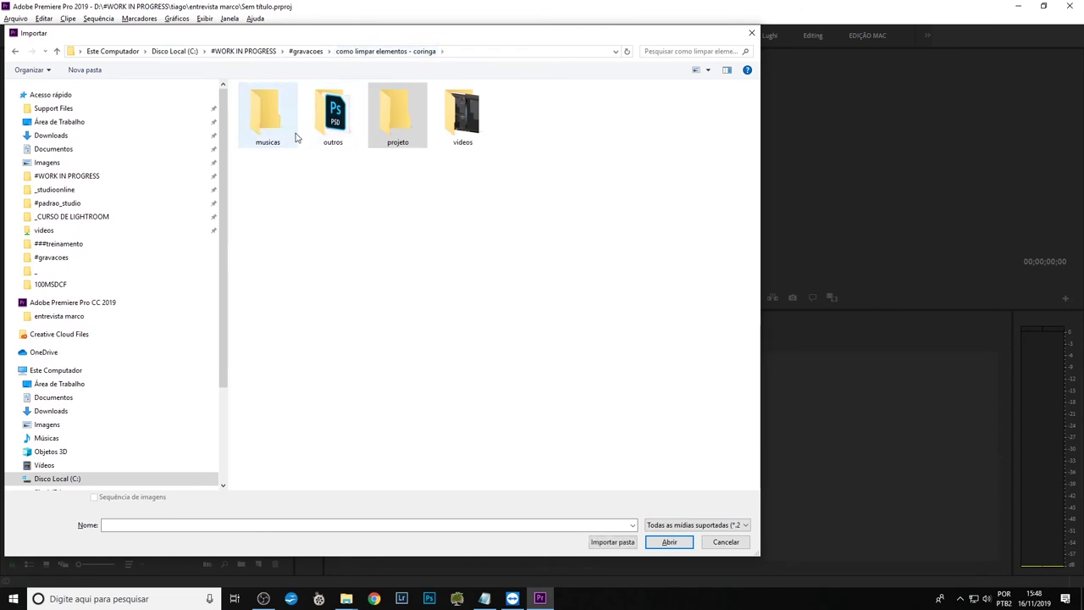
left_click(466, 118)
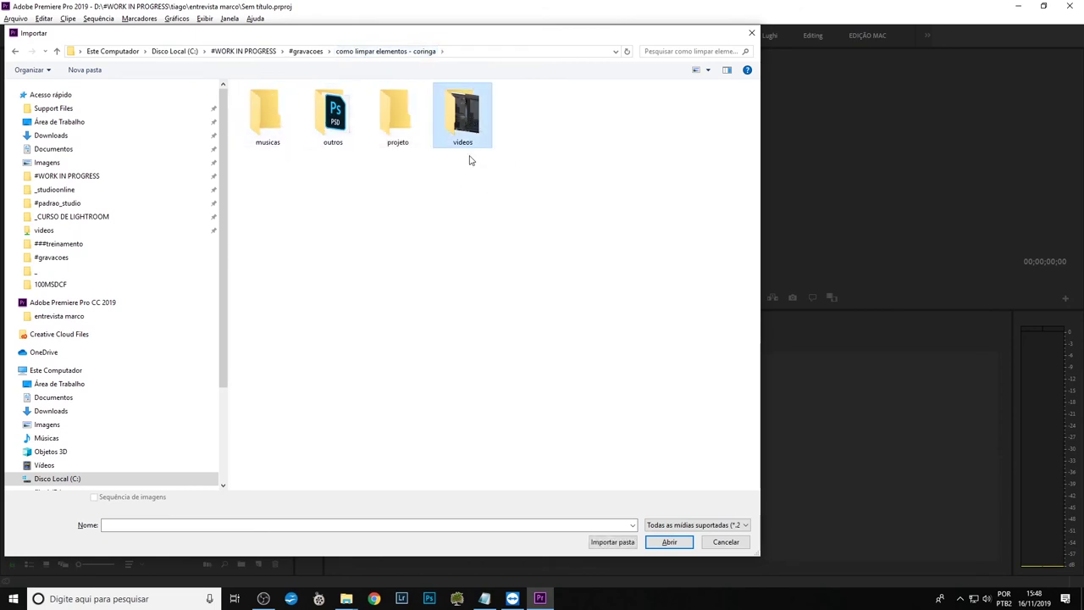
double_click(460, 121)
left_click_drag(362, 208, 275, 127)
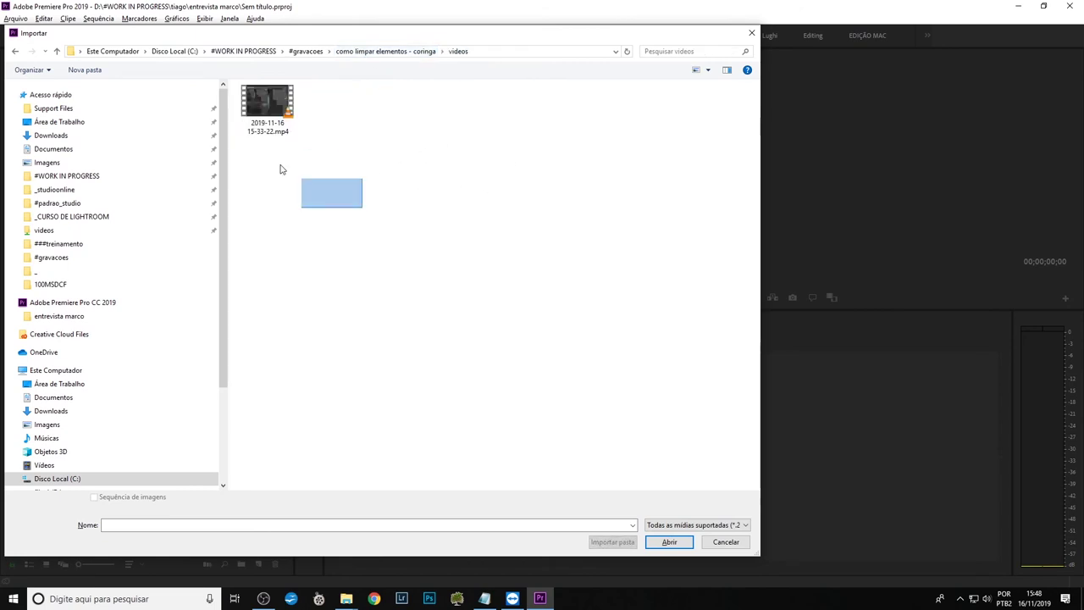
left_click(410, 53)
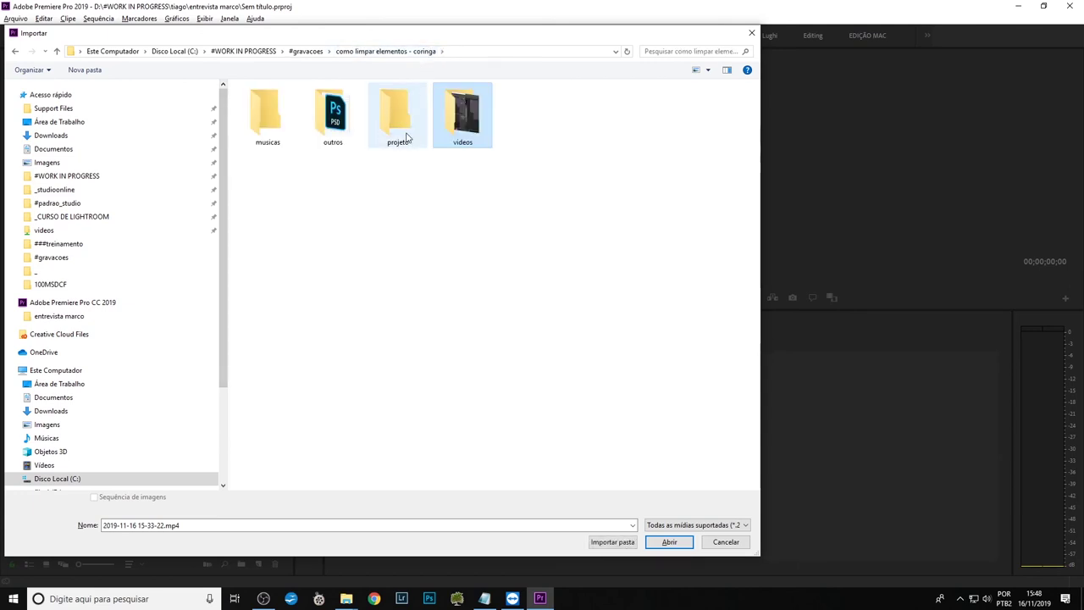
left_click(660, 542)
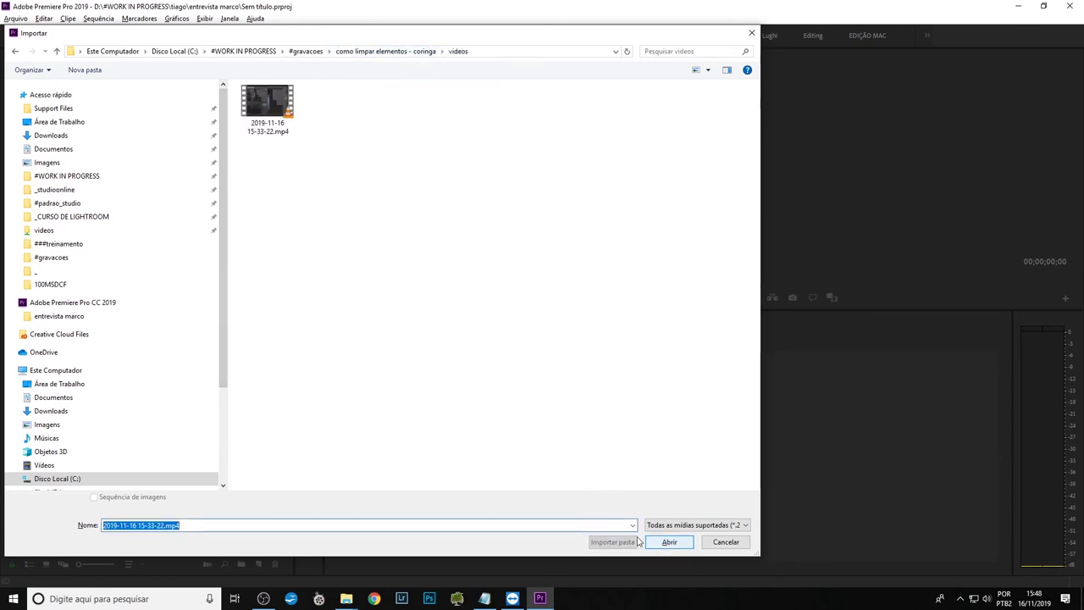
left_click(259, 102)
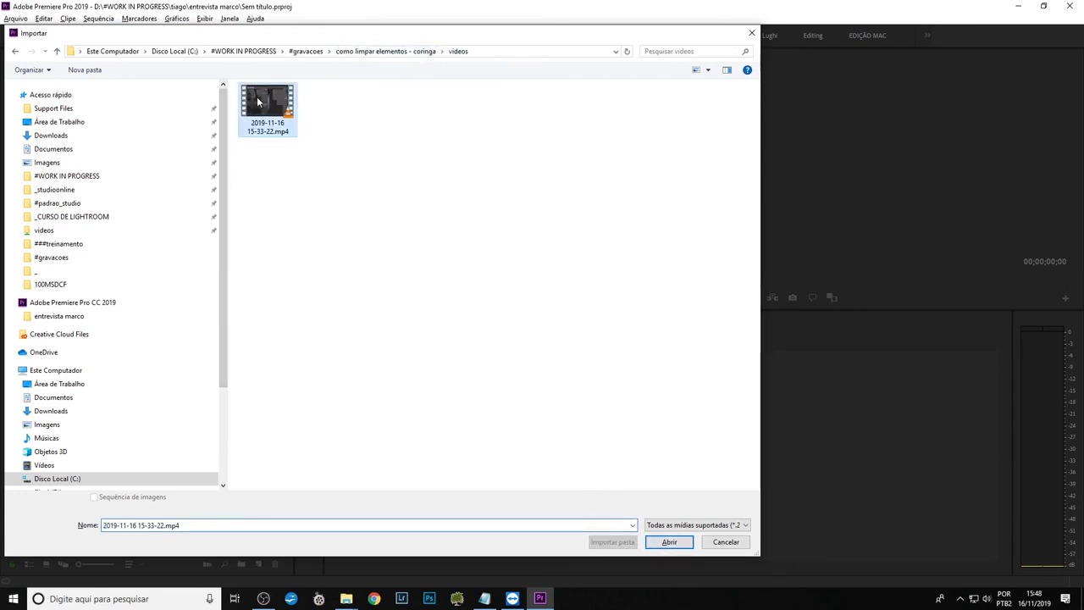
left_click(669, 542)
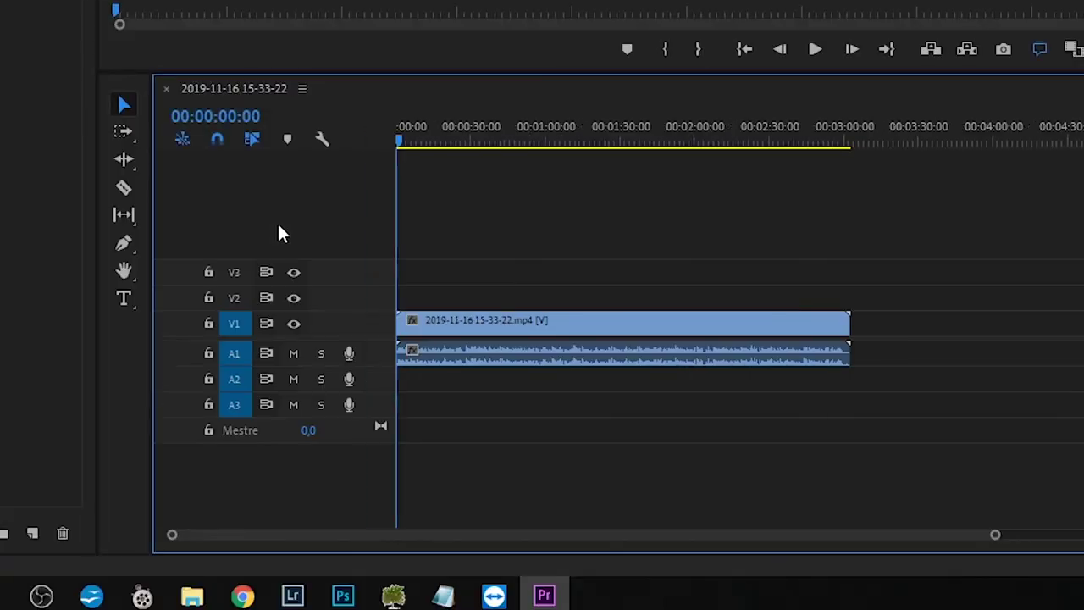
left_click_drag(423, 141, 613, 148)
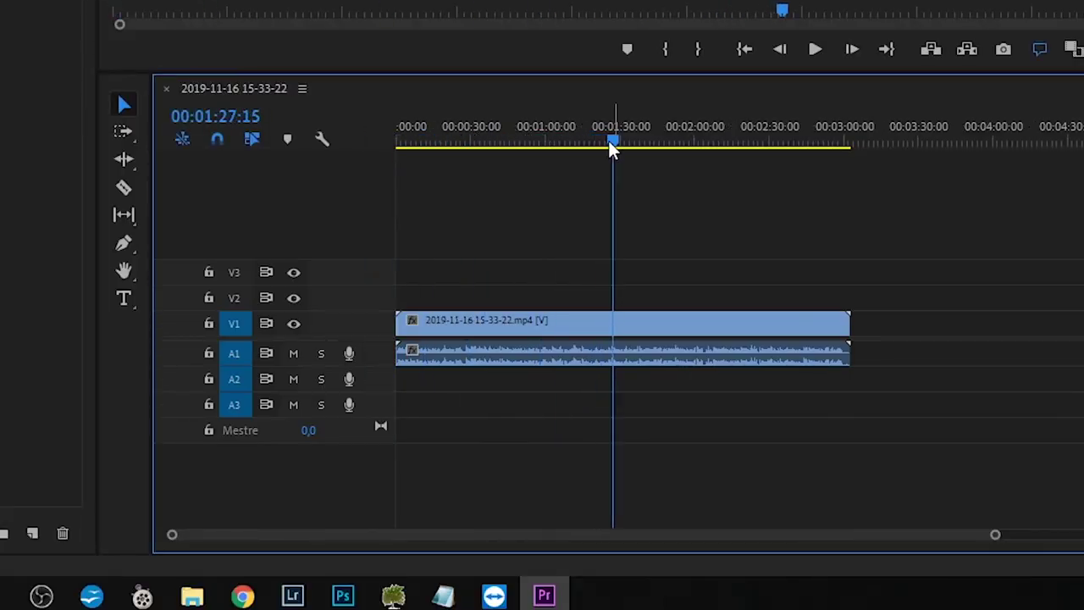